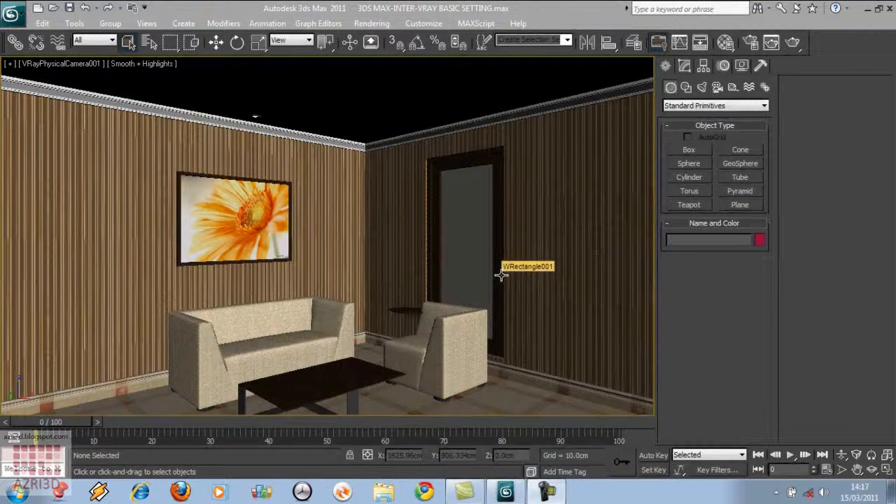
- Assign V-Ray Adv 2.00.01 as the production renderer in the render setup
left_click(376, 26)
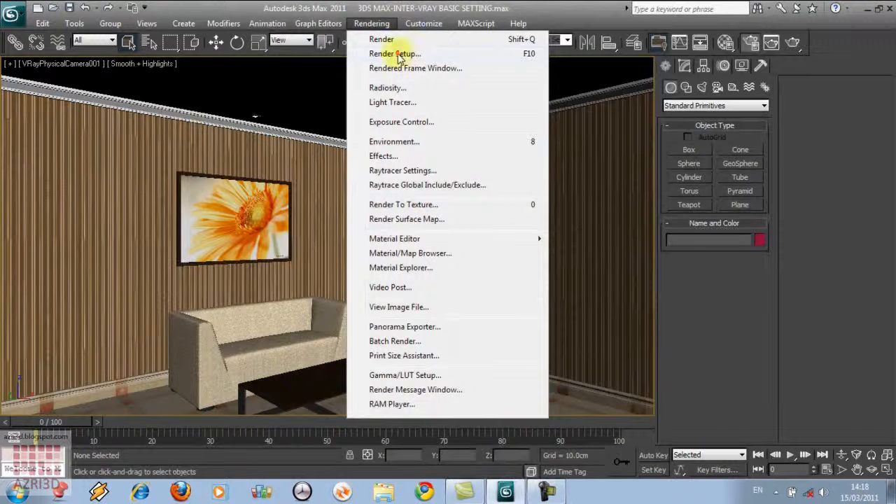
left_click(396, 54)
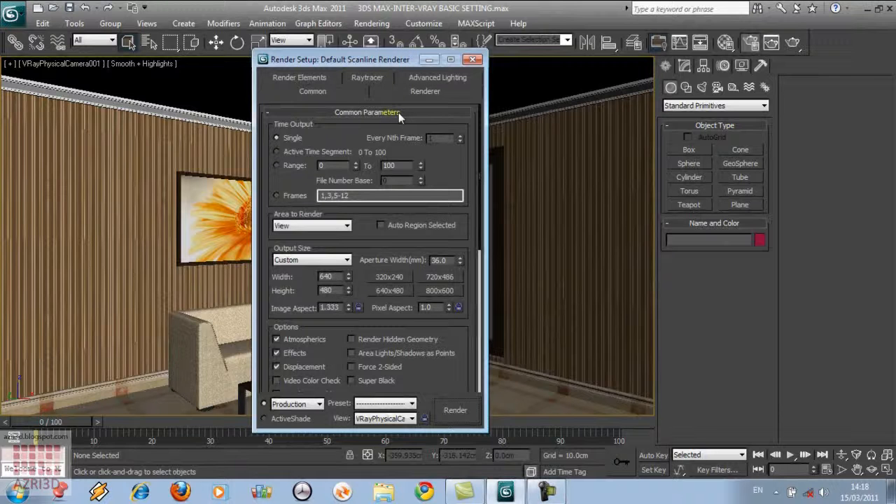
left_click(337, 114)
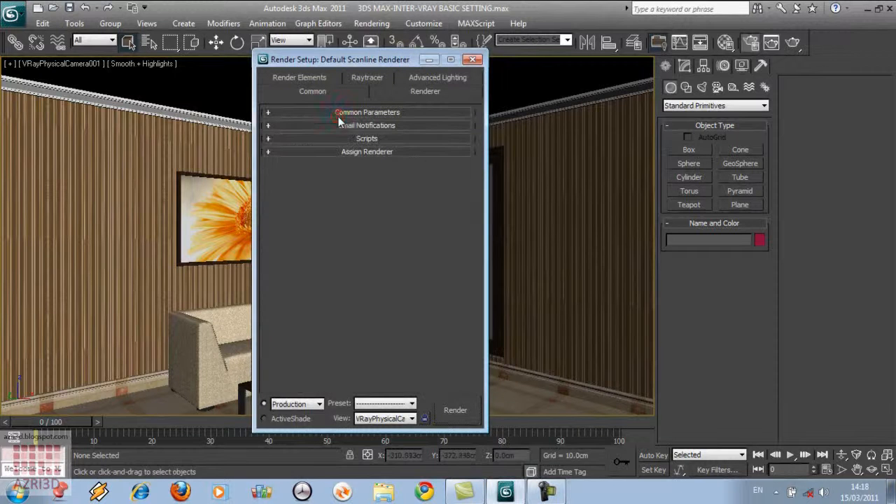
left_click(375, 152)
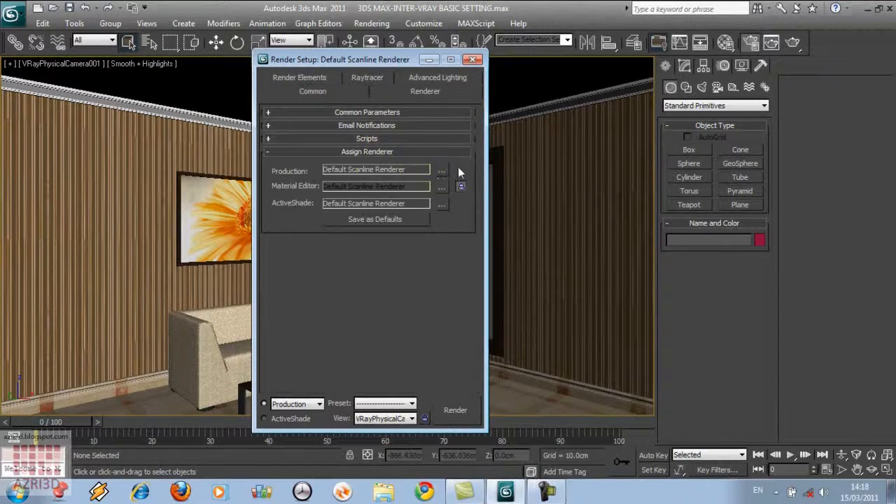
left_click(443, 172)
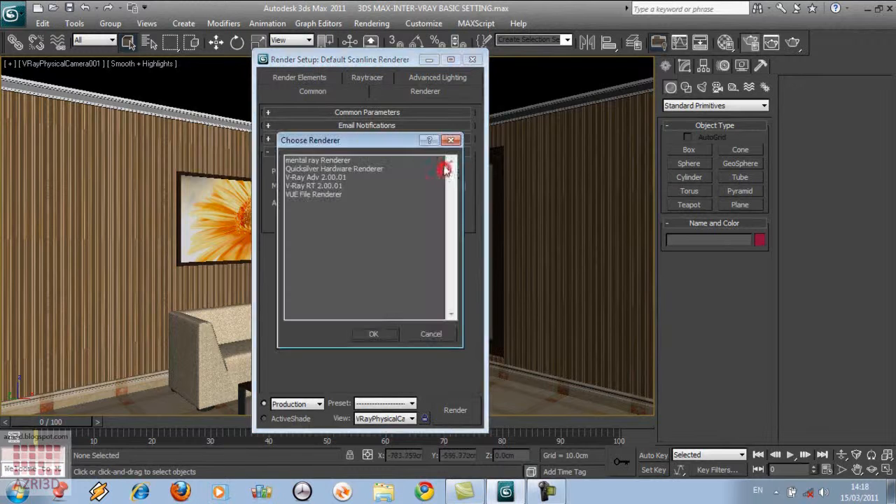
double_click(303, 177)
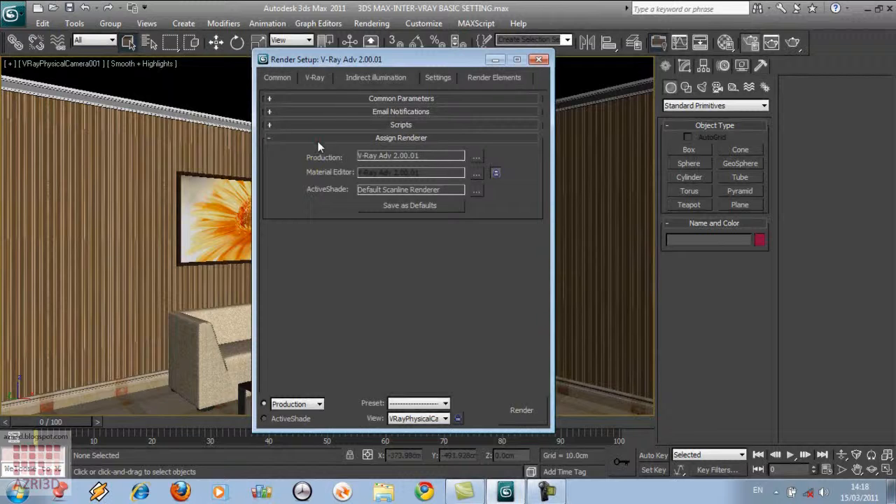
left_click(318, 140)
- In the V-Ray global switches, set Default lights to Off and disable Hidden lights
left_click(317, 77)
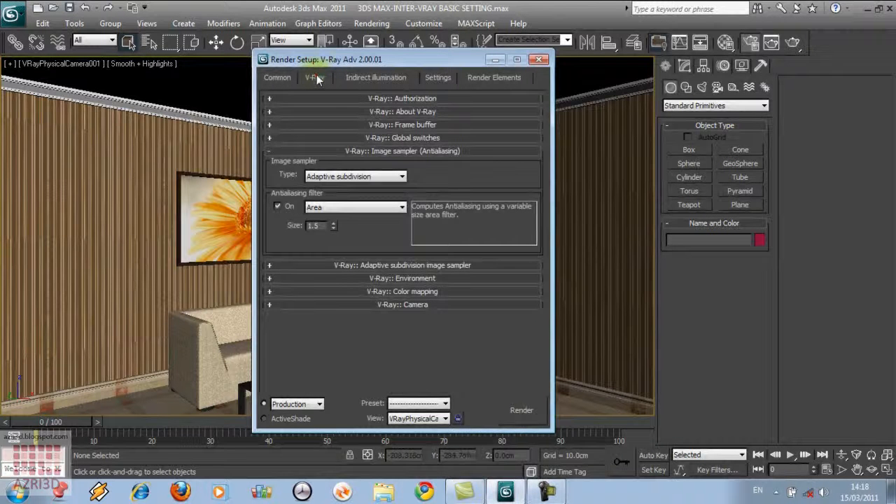
left_click(374, 150)
left_click(372, 138)
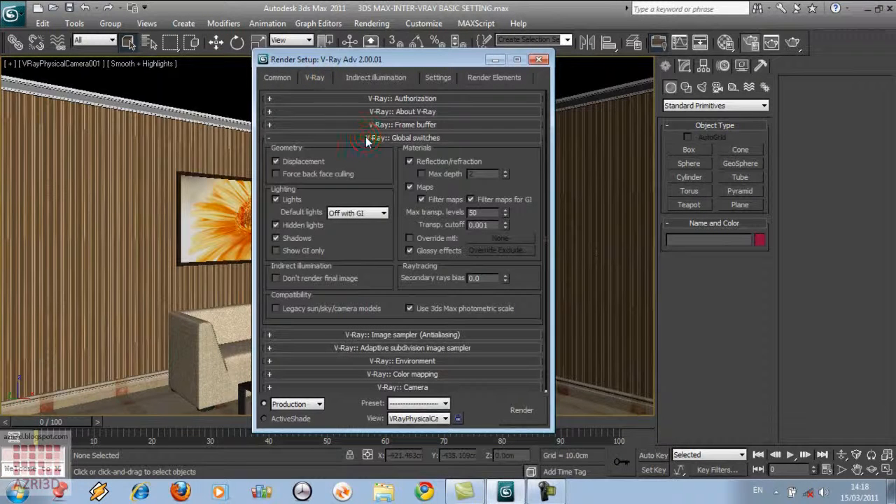
left_click(362, 212)
left_click(356, 226)
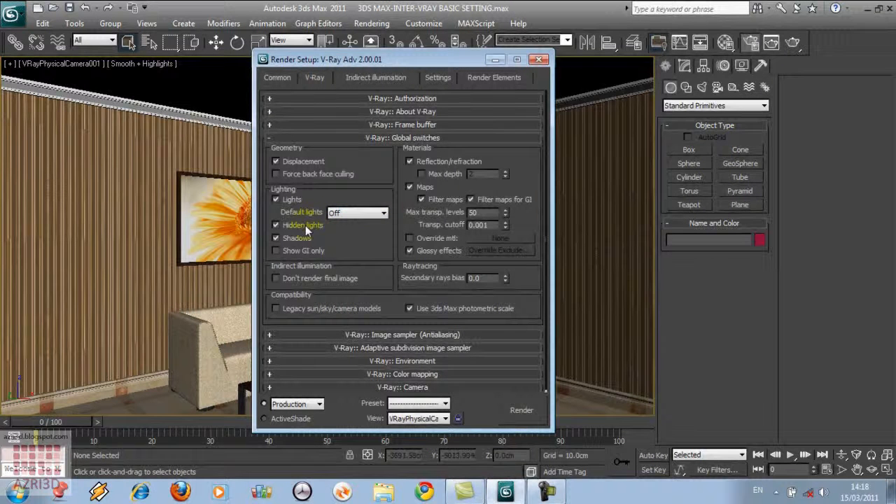
left_click(276, 225)
left_click(383, 138)
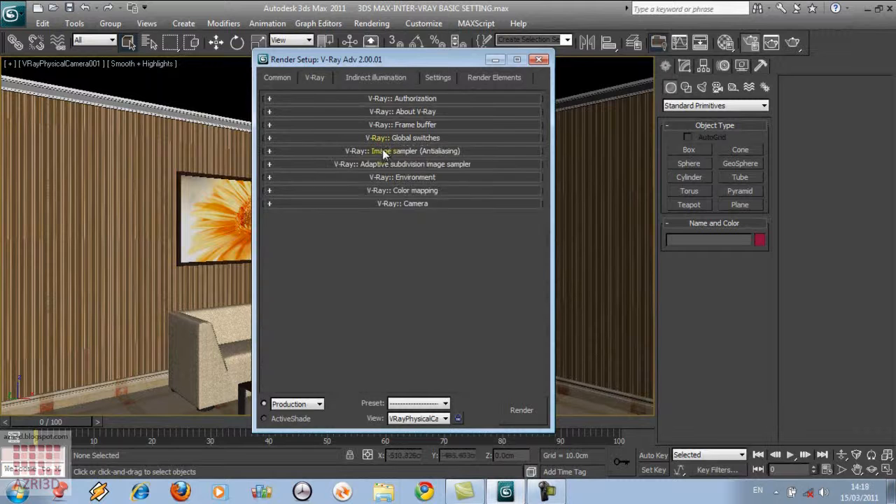
- Set the V-Ray image sampler type to Adaptive DMC and the antialiasing filter to Catmull-Rom
left_click(382, 150)
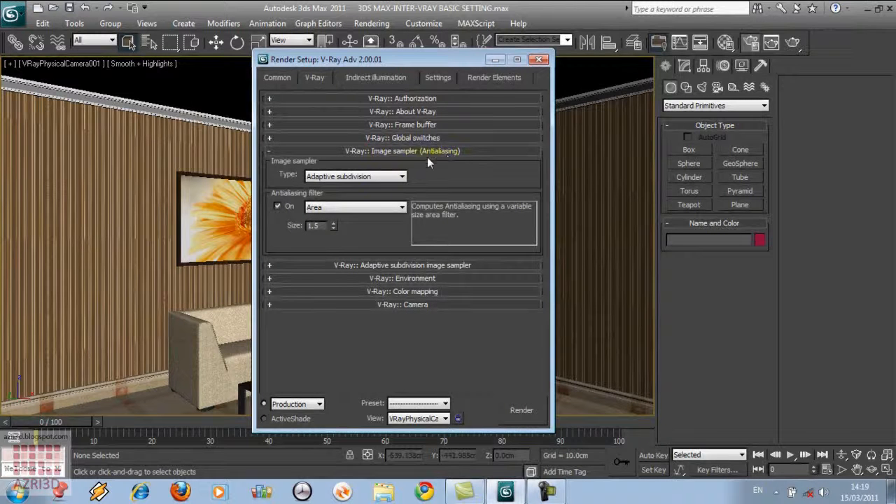
left_click(320, 178)
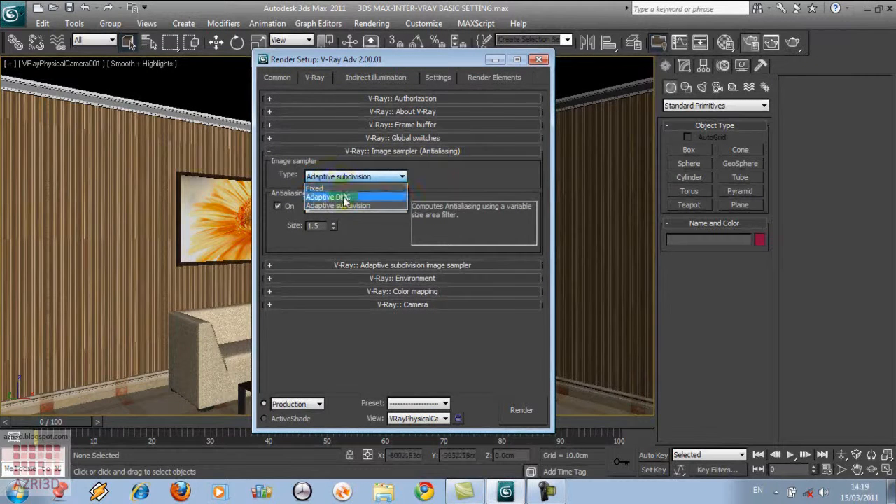
left_click(340, 196)
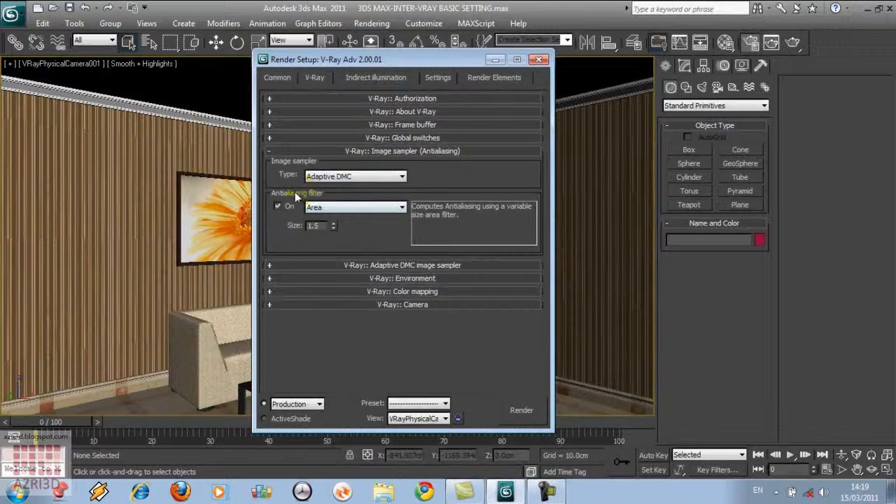
left_click(342, 208)
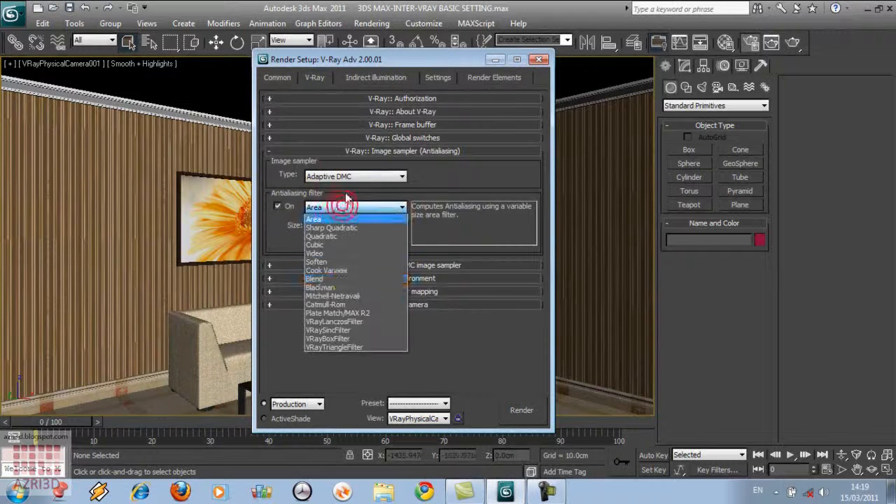
left_click(354, 305)
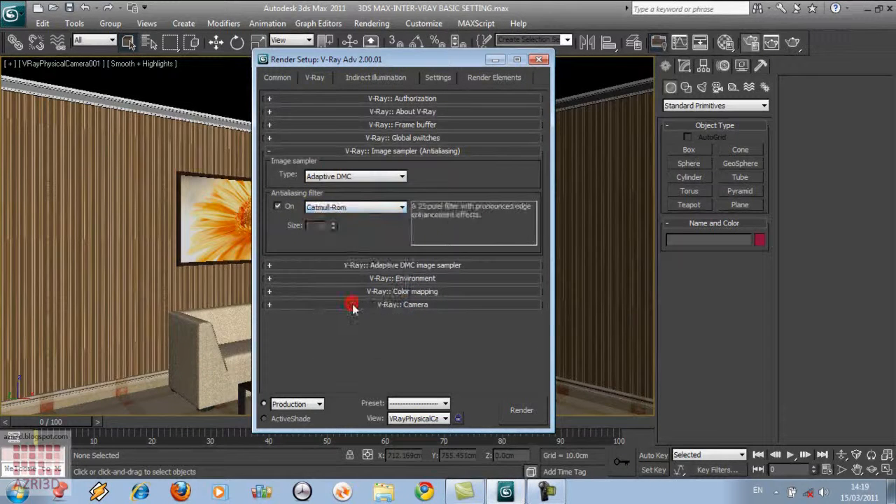
left_click(356, 210)
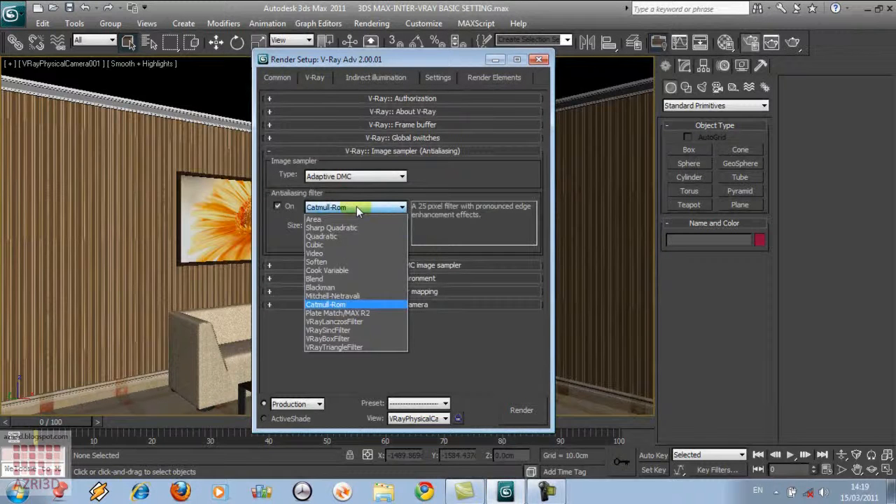
left_click(356, 206)
left_click(383, 152)
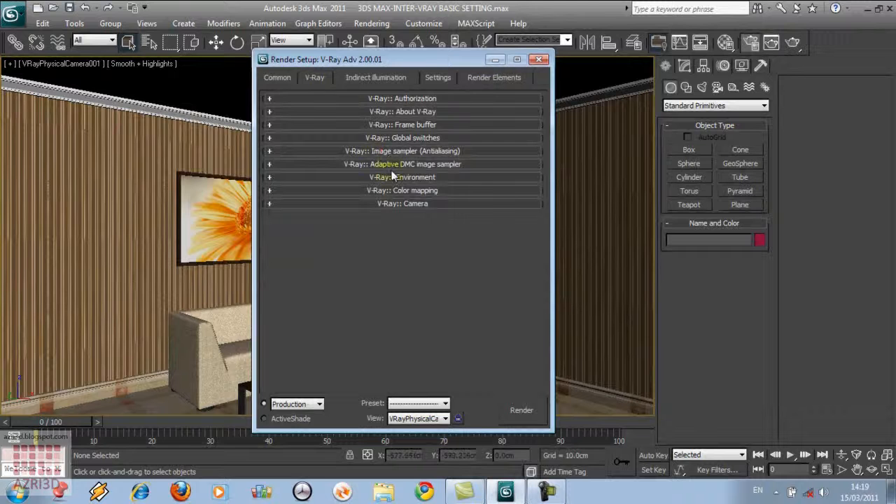
- Change the GI environment (skylight) override color to a warm off-white, about RGB 248, 248, 243
left_click(391, 178)
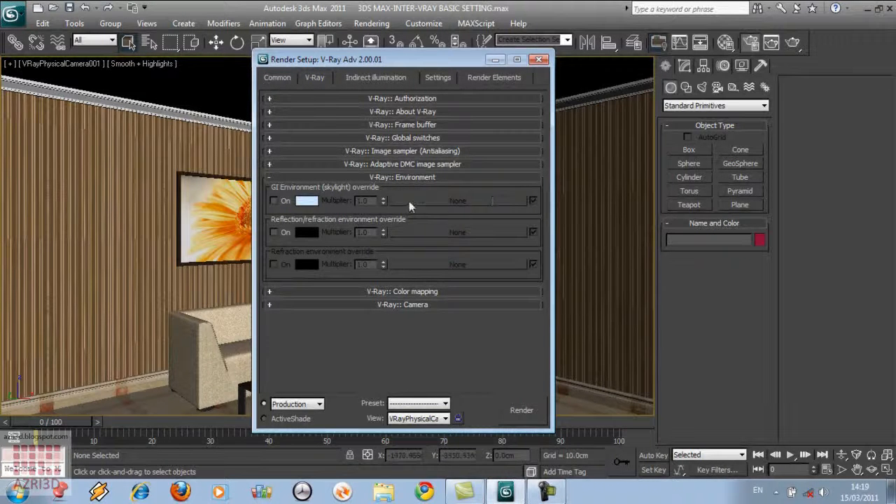
left_click(303, 200)
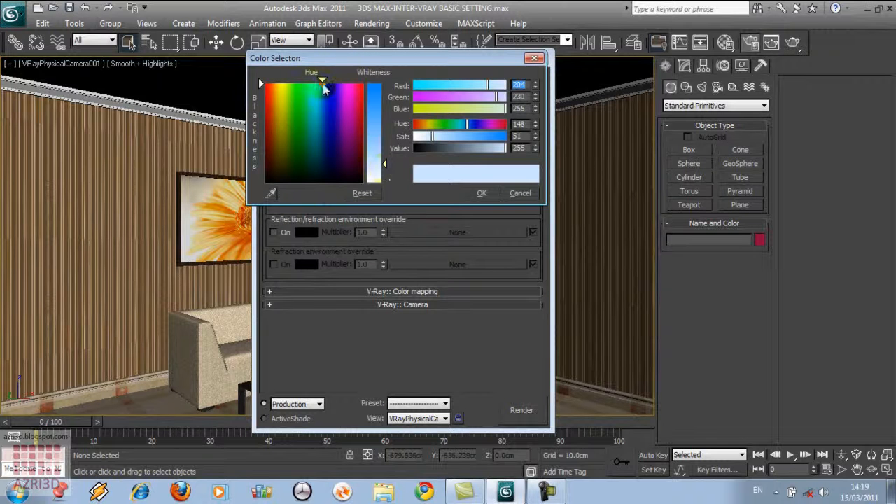
left_click_drag(385, 164, 385, 175)
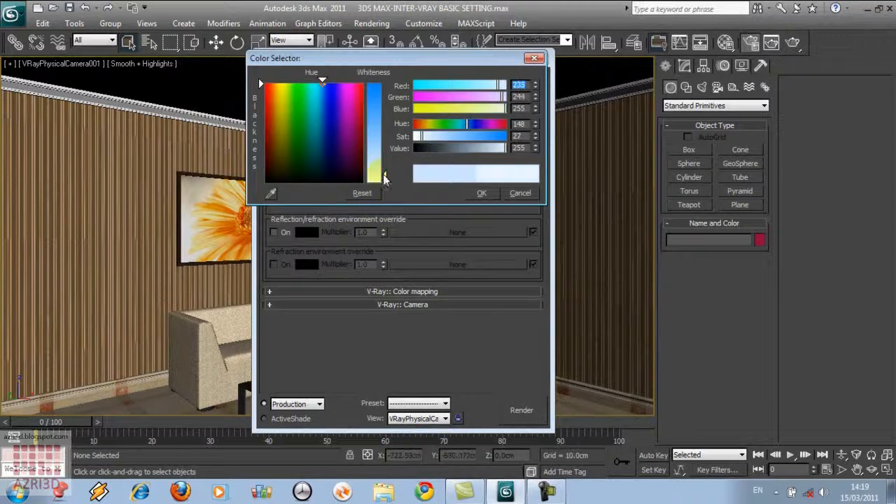
left_click_drag(328, 92, 280, 142)
left_click_drag(376, 174, 376, 179)
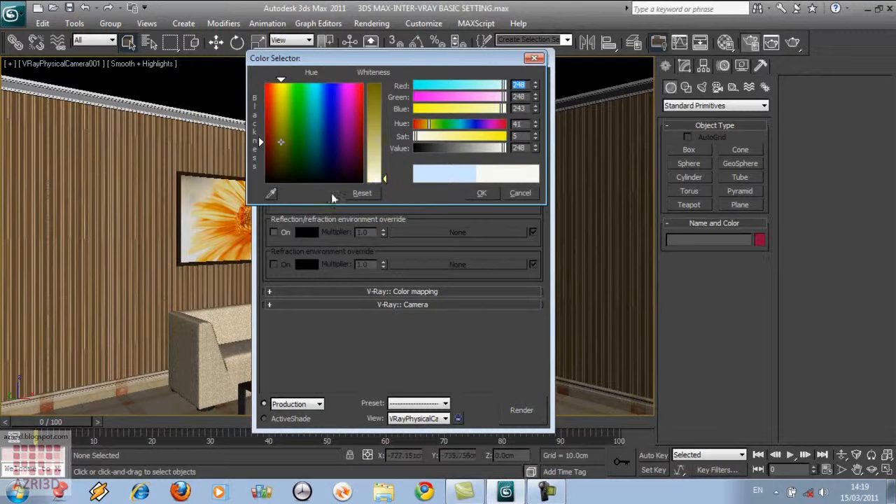
left_click(482, 193)
left_click(460, 180)
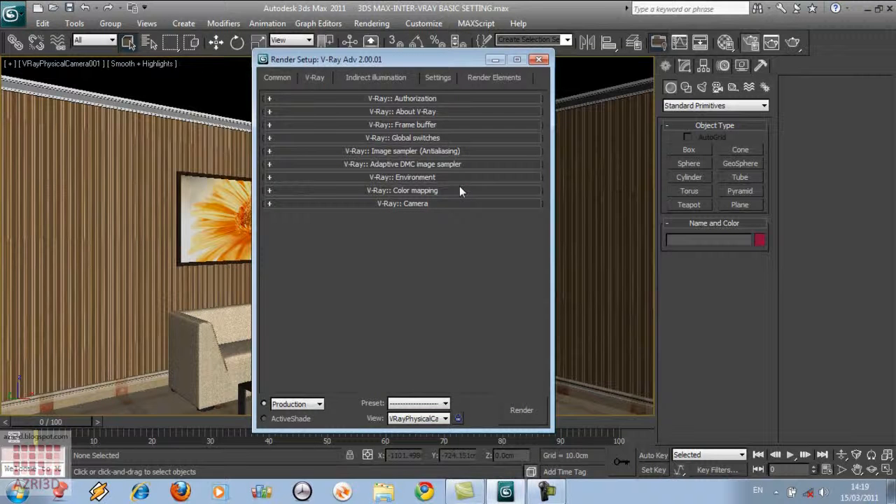
- Set V-Ray color mapping to Exponential, with Clamp output enabled and Affect background disabled
left_click(460, 190)
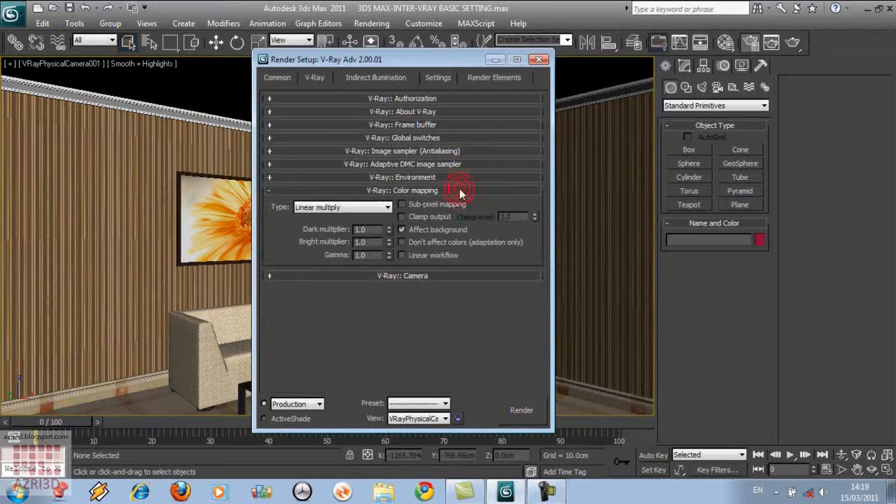
left_click(346, 208)
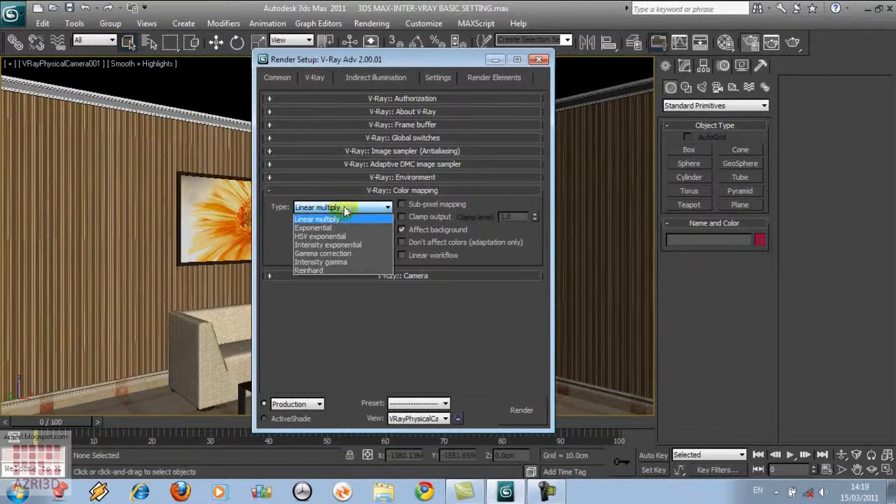
left_click(342, 228)
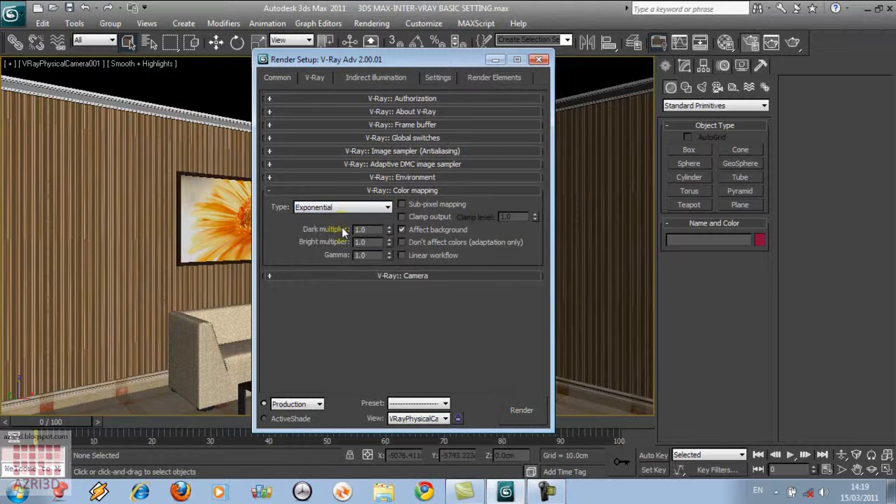
left_click(434, 230)
left_click(415, 217)
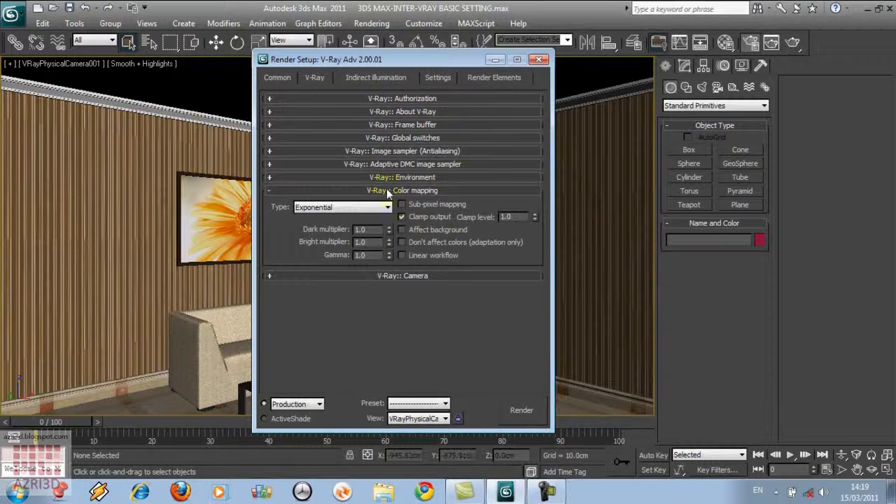
left_click(388, 191)
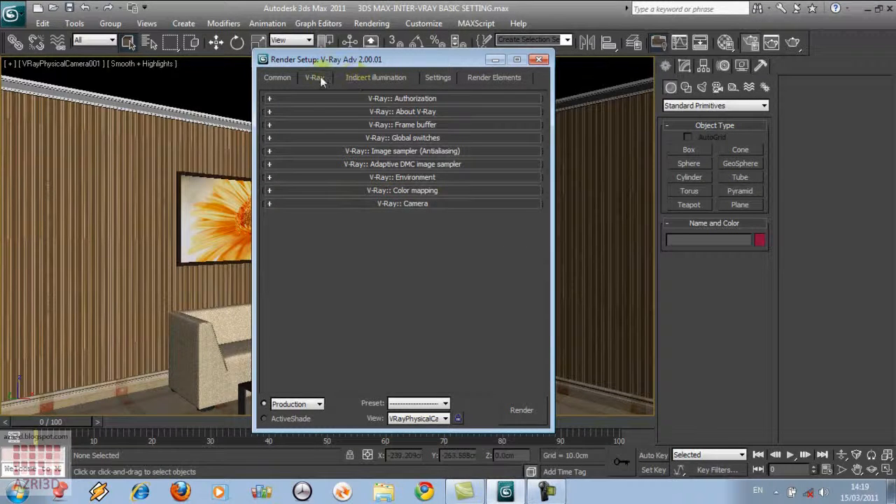
- Enable V-Ray indirect illumination and set the secondary bounces GI engine to Light cache
left_click(362, 78)
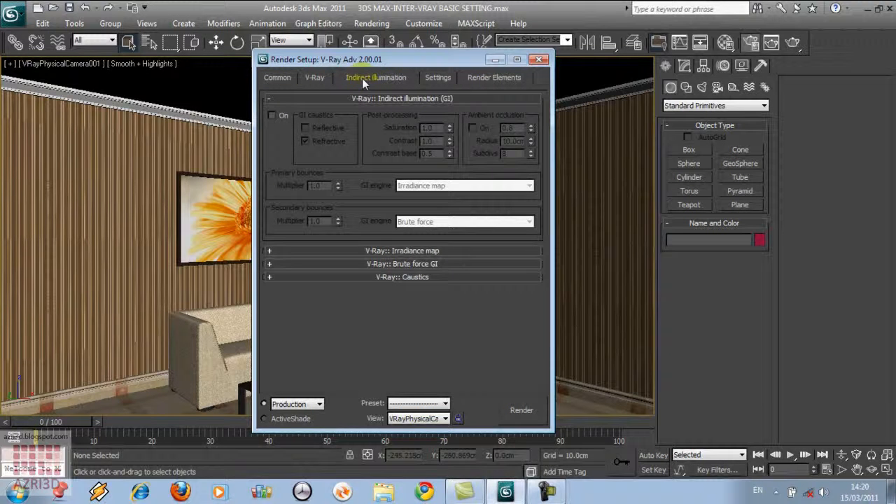
left_click(273, 115)
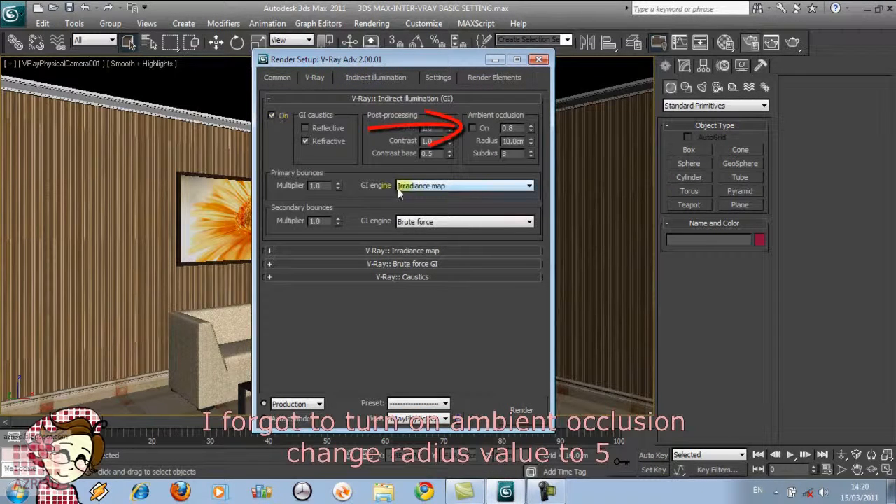
left_click(462, 222)
left_click(413, 259)
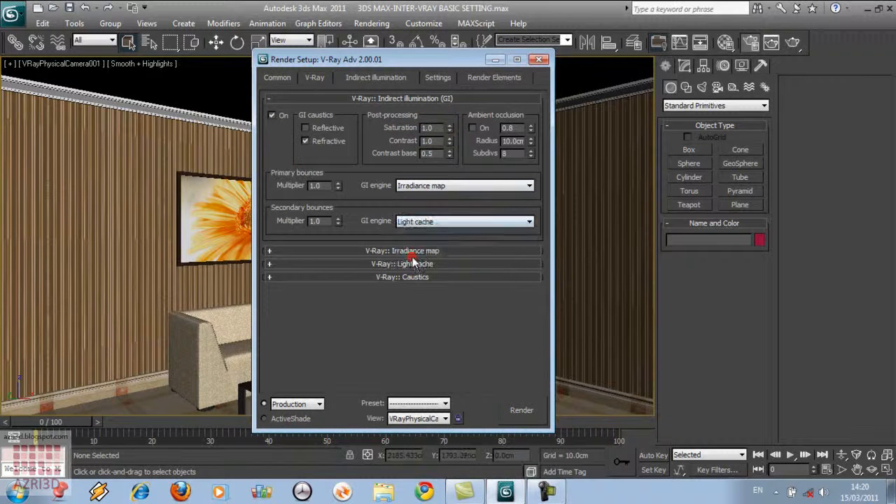
left_click(414, 99)
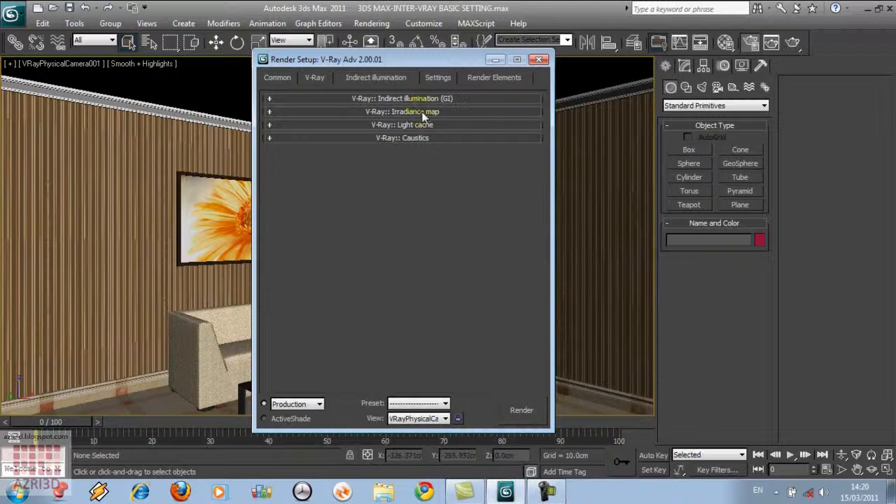
- Configure the irradiance map with the Very low preset, 25 HSph. subdivs and Show calc. phase enabled
left_click(421, 112)
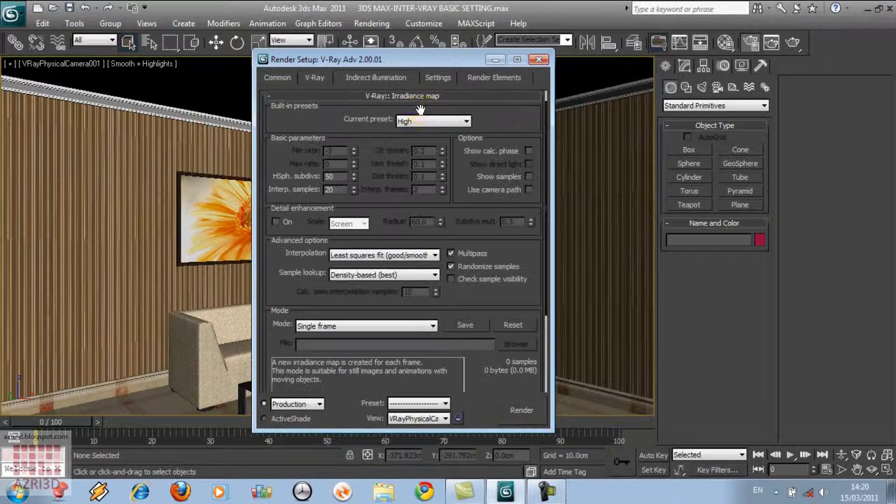
left_click(419, 120)
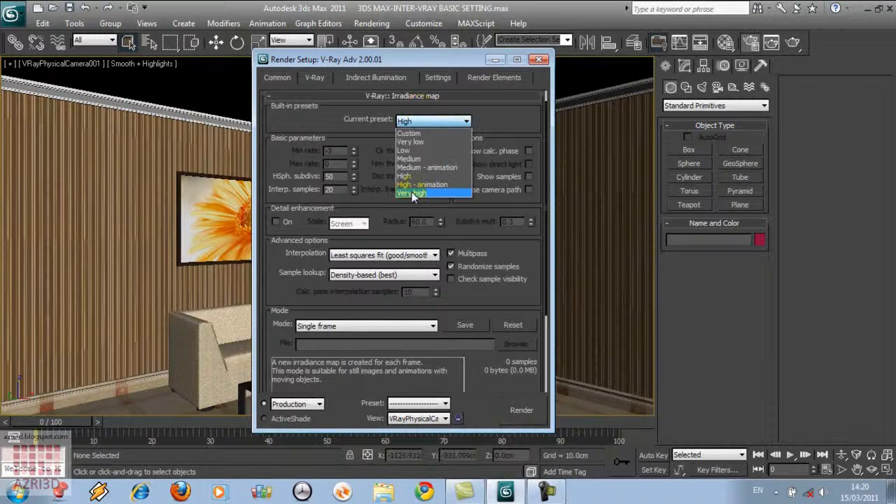
left_click(413, 142)
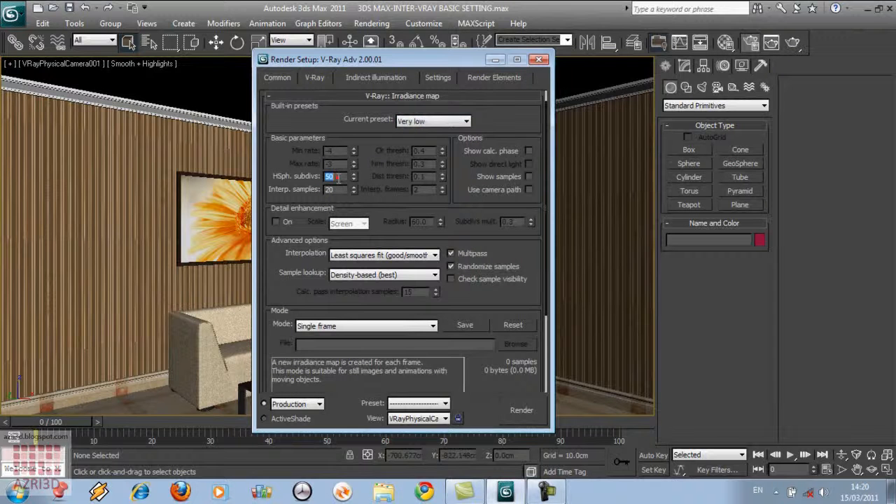
type("20")
left_click(365, 180)
left_click(529, 151)
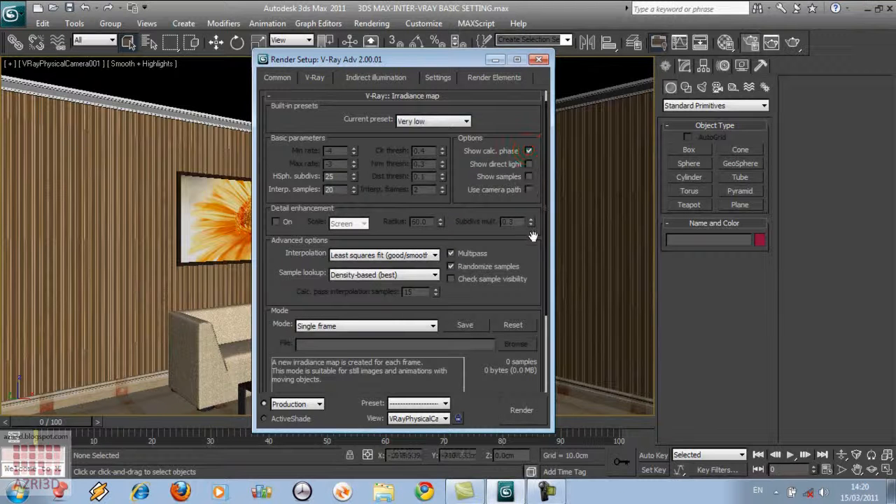
- Set the V-Ray light cache calculation to 400 subdivs
left_click(454, 96)
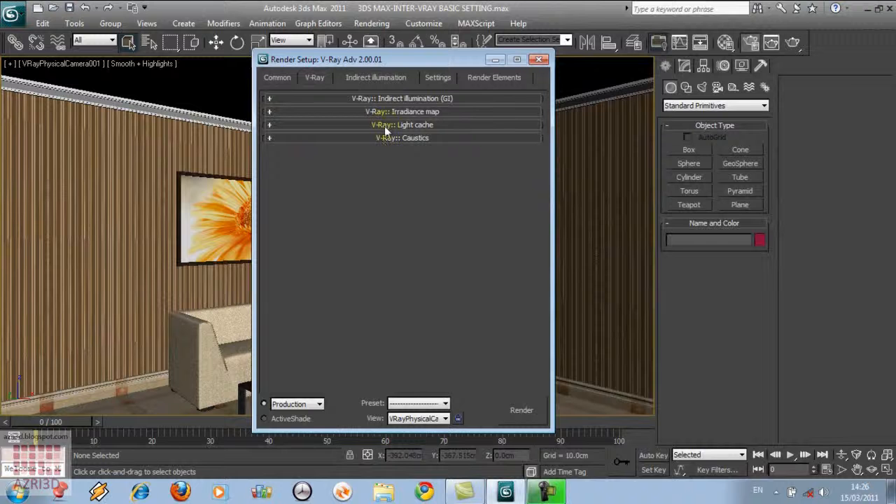
left_click(386, 128)
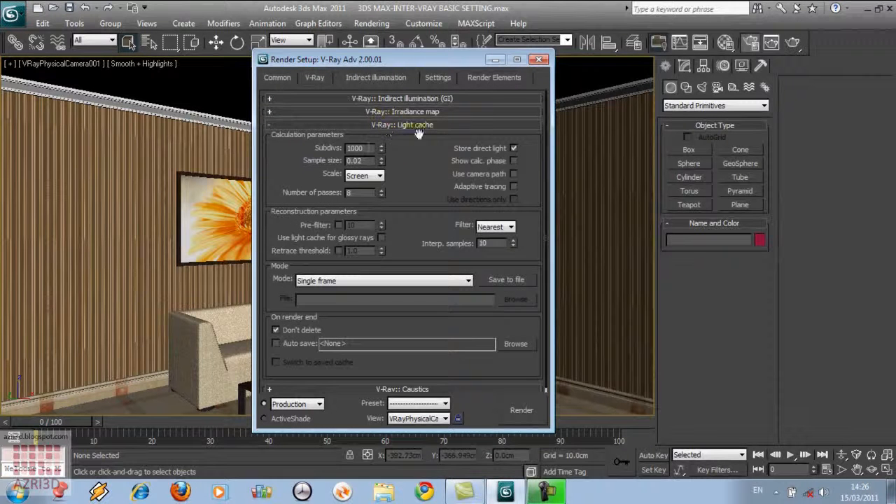
double_click(369, 148)
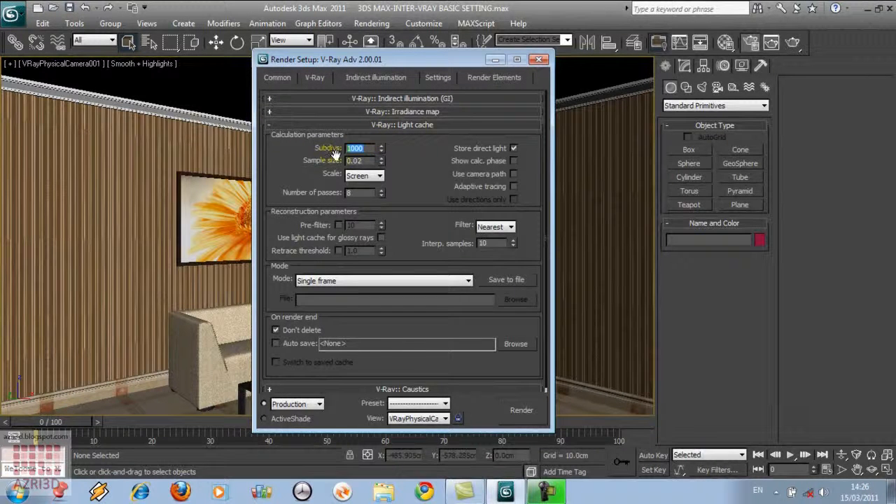
type("40")
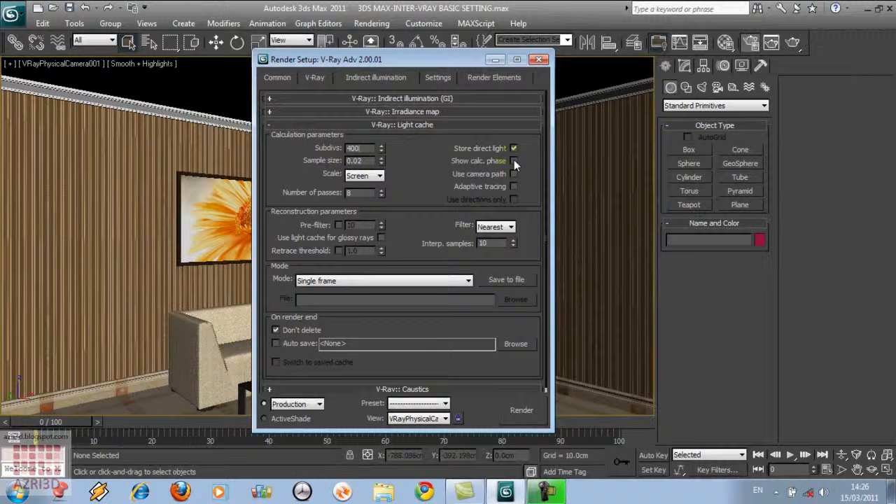
left_click(410, 126)
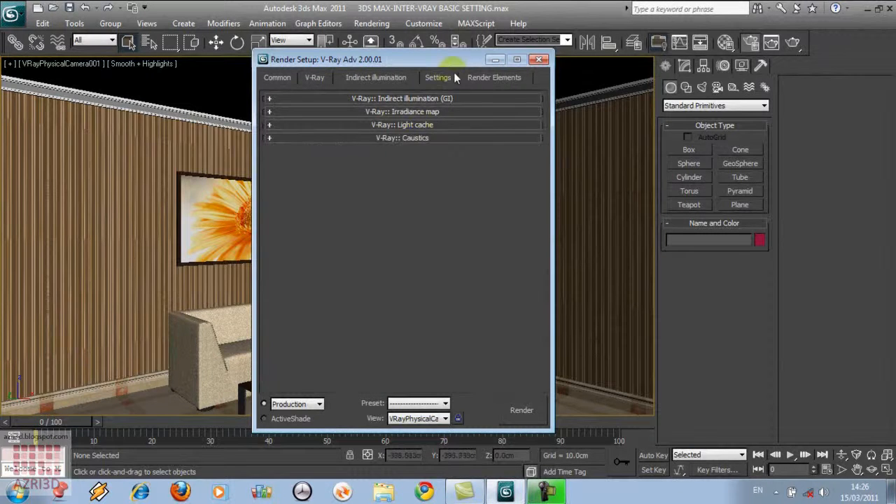
- Change the noise threshold of the V-Ray DMC Sampler in the render settings
left_click(439, 78)
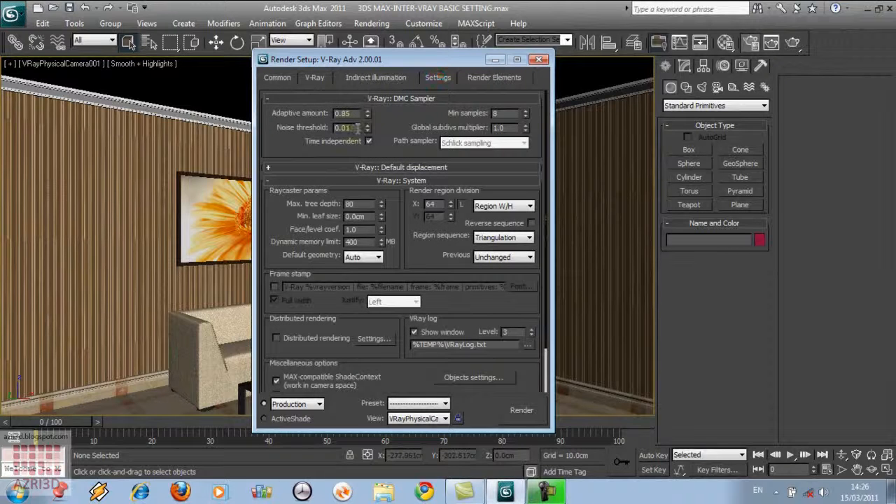
left_click_drag(358, 128, 313, 128)
type("0")
left_click(386, 98)
left_click(492, 125)
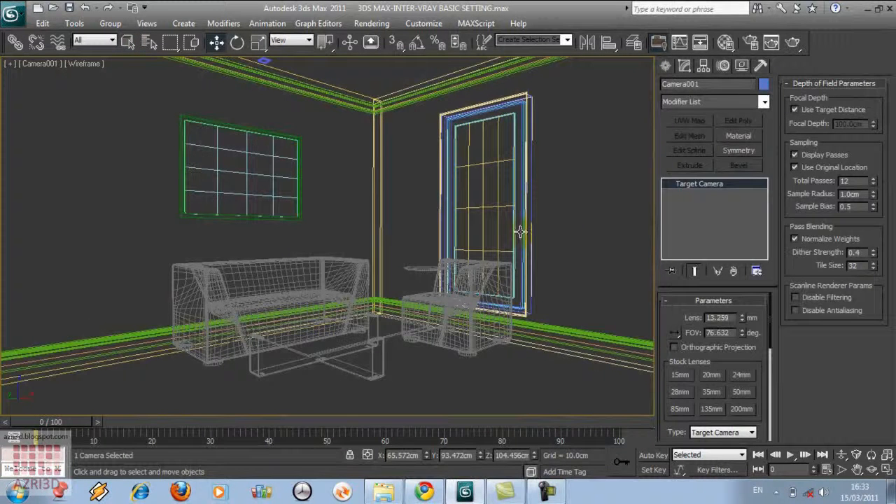
- Create a VRayPhysicalCamera in the top view, placed beside the existing camera and aimed at the sofa's corner of the room
key("t")
key("z")
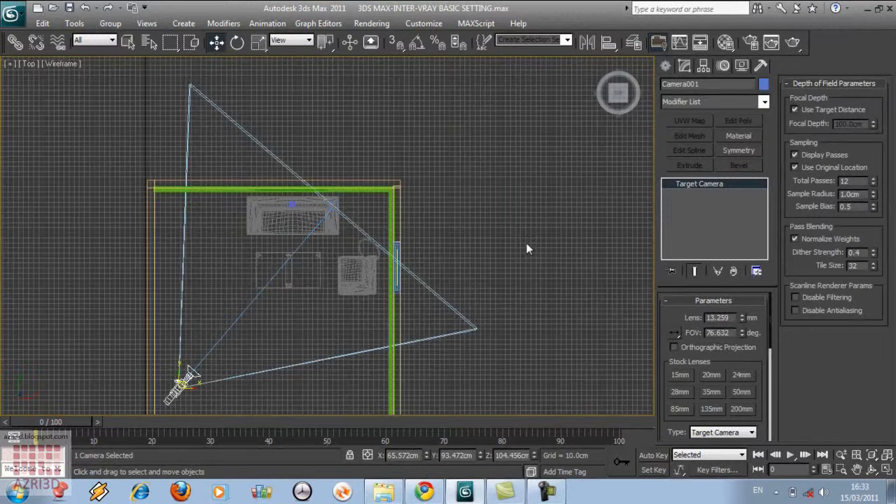
left_click(526, 244)
left_click(665, 66)
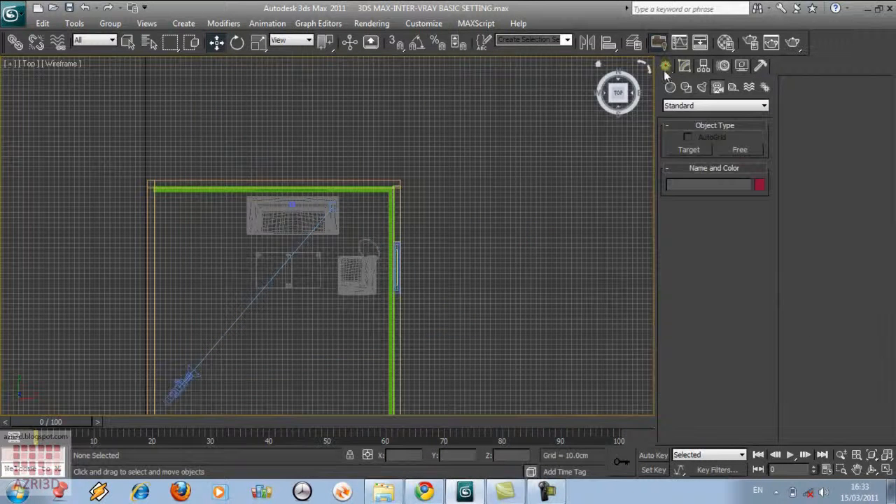
left_click(703, 87)
left_click(718, 87)
left_click(714, 106)
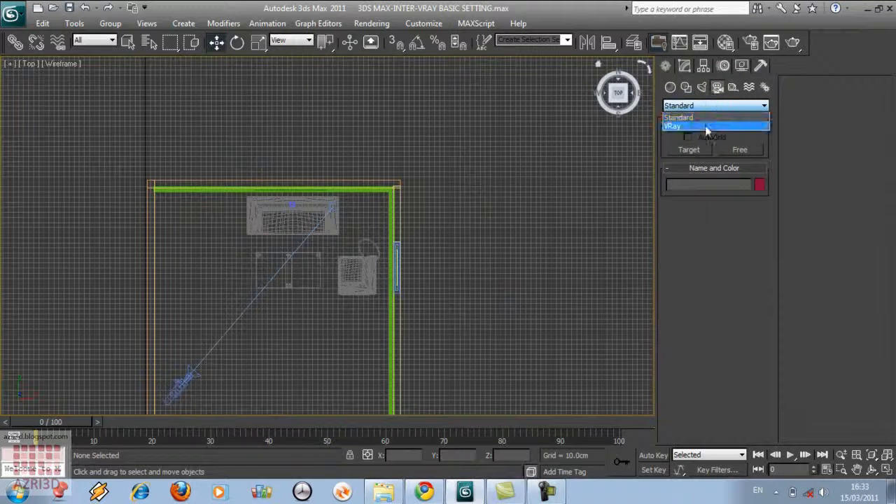
left_click(707, 126)
left_click(742, 150)
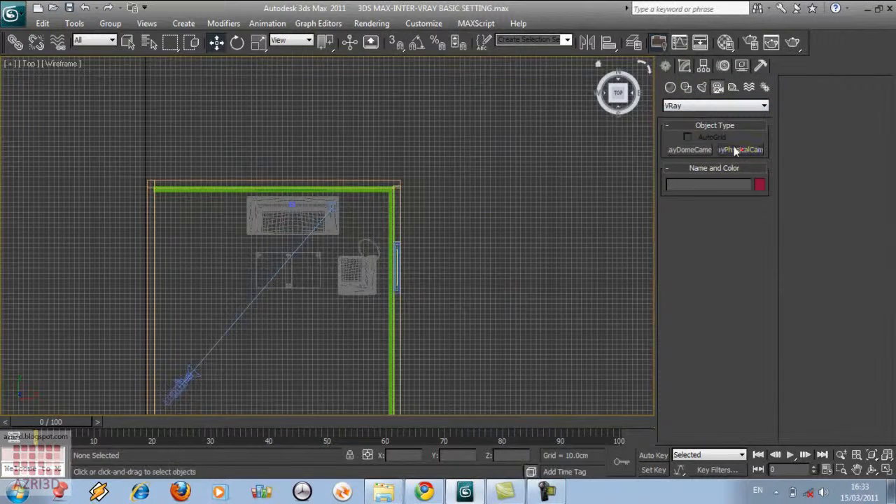
middle_click_drag(430, 268, 498, 210)
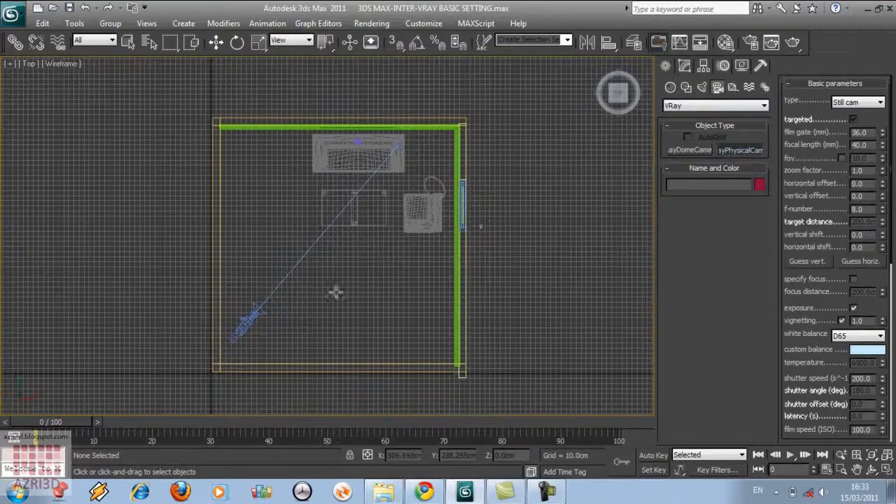
left_click_drag(240, 315, 406, 147)
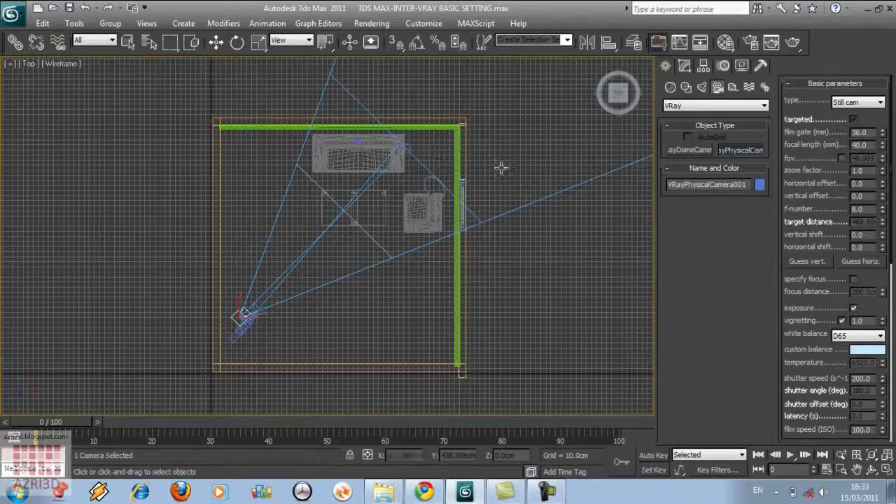
right_click(540, 185)
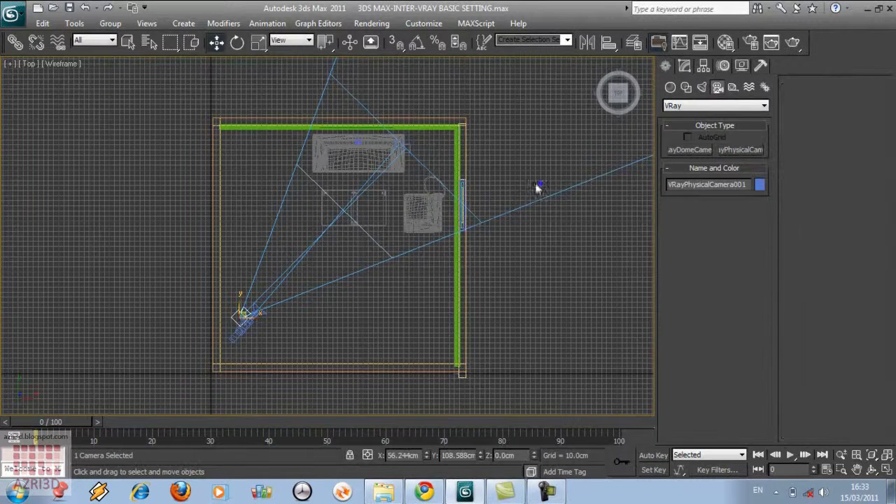
- Delete the original target camera Camera001 from the scene
left_click(238, 337)
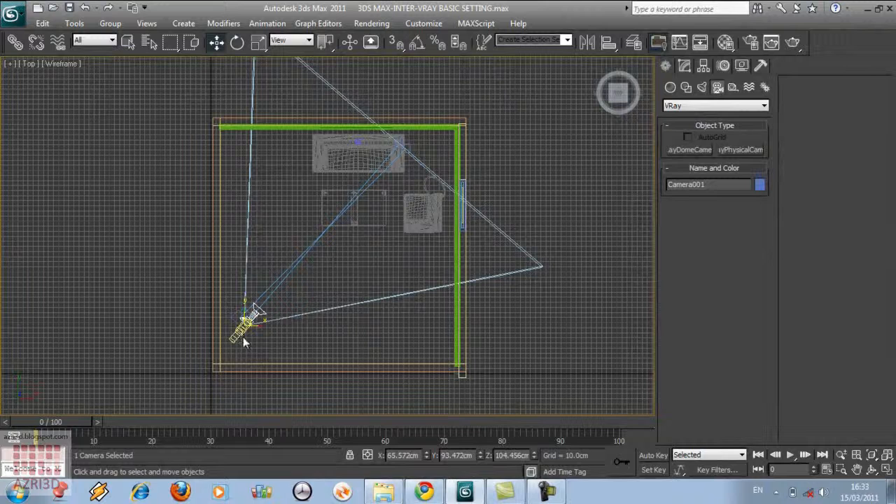
key("Delete")
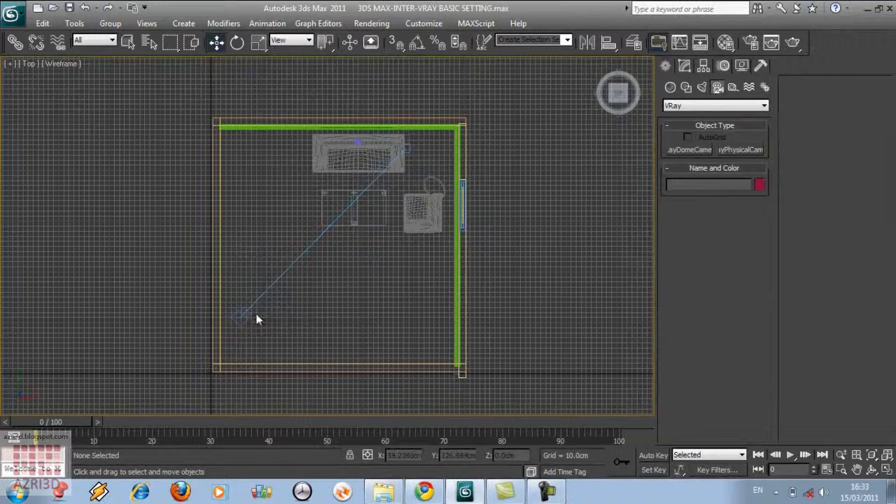
- Set the V-Ray physical camera's film gate to 75 mm and its focal length to 50 mm
left_click(244, 314)
left_click(684, 65)
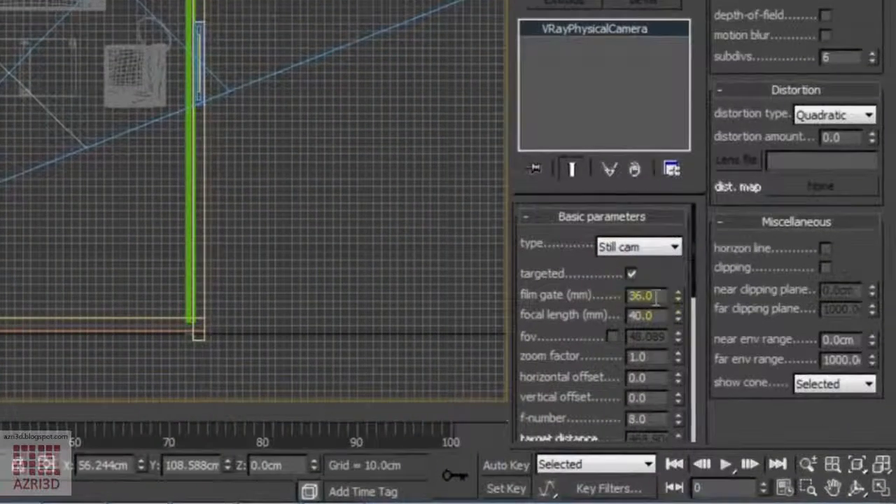
double_click(737, 349)
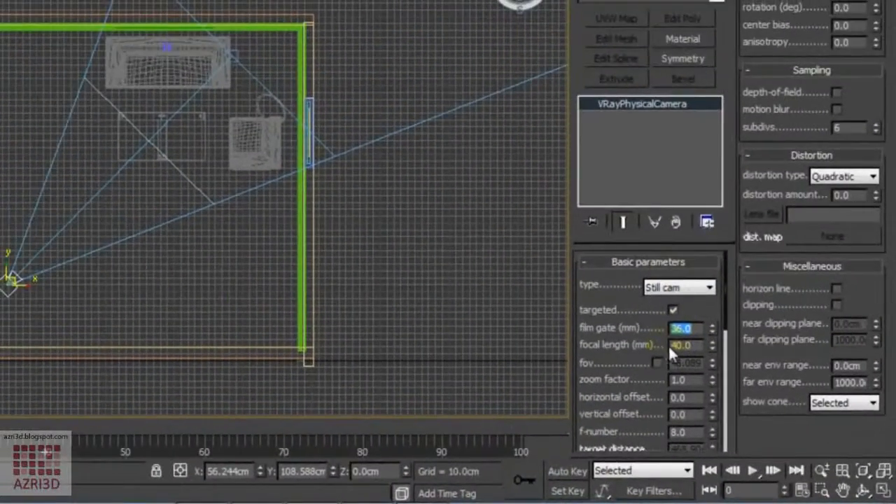
type("75")
key("Return")
double_click(691, 340)
type("5")
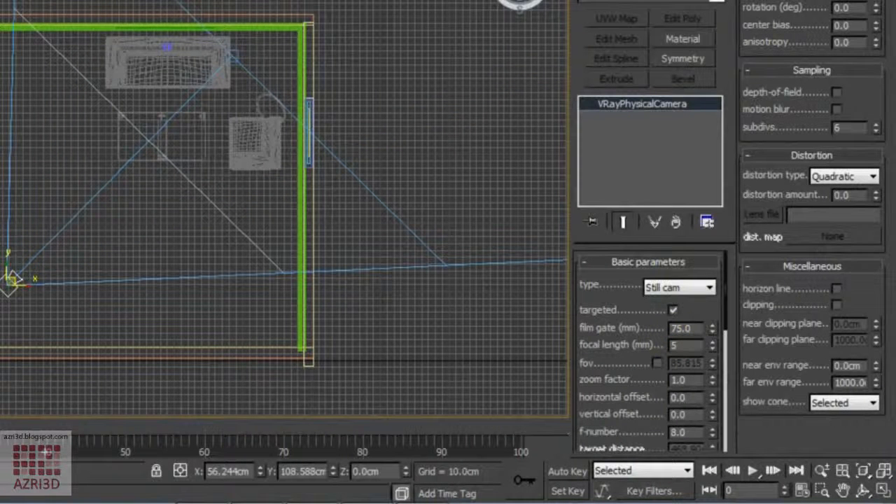
type("0")
left_click(479, 203)
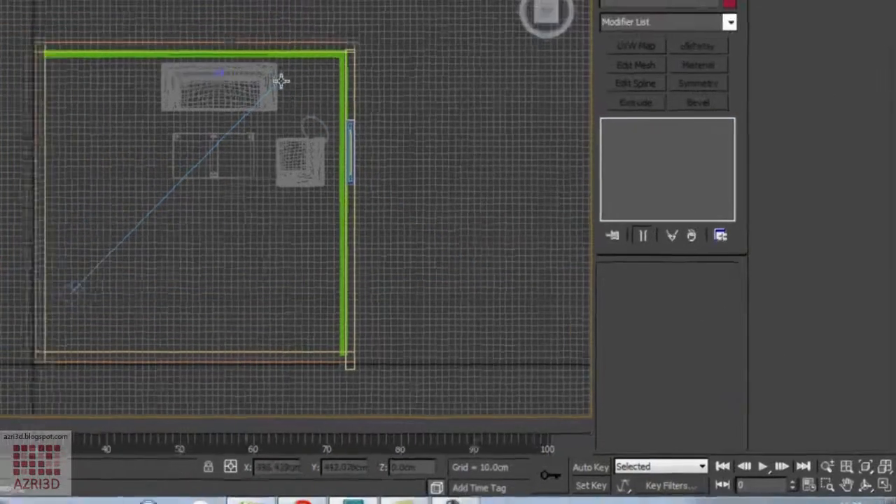
- Raise the V-Ray physical camera together with its target by 150 cm in the front view
left_click(13, 281)
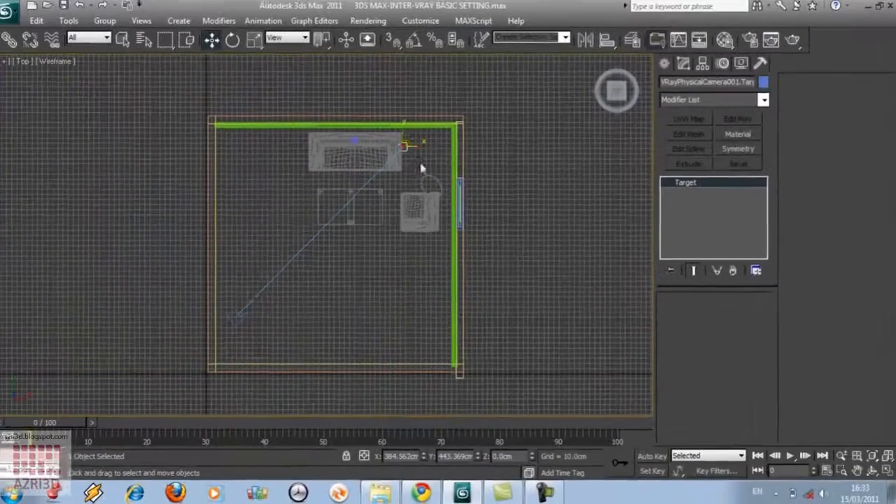
left_click(242, 319)
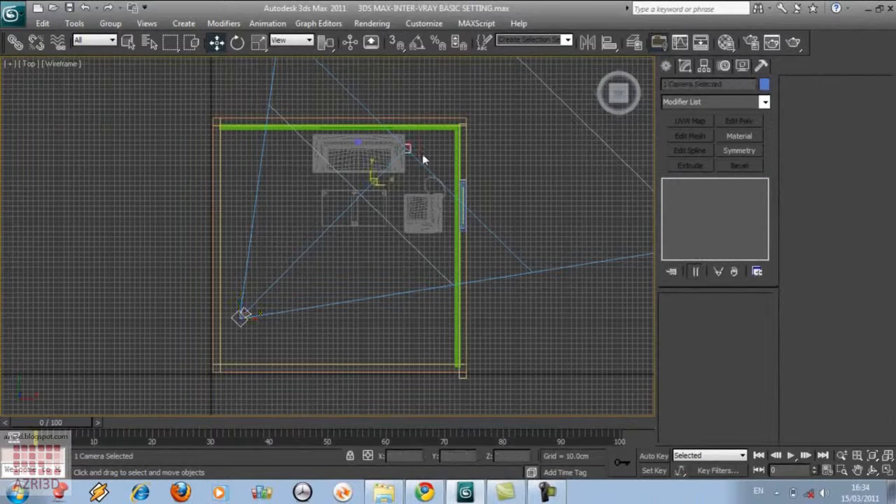
key("f")
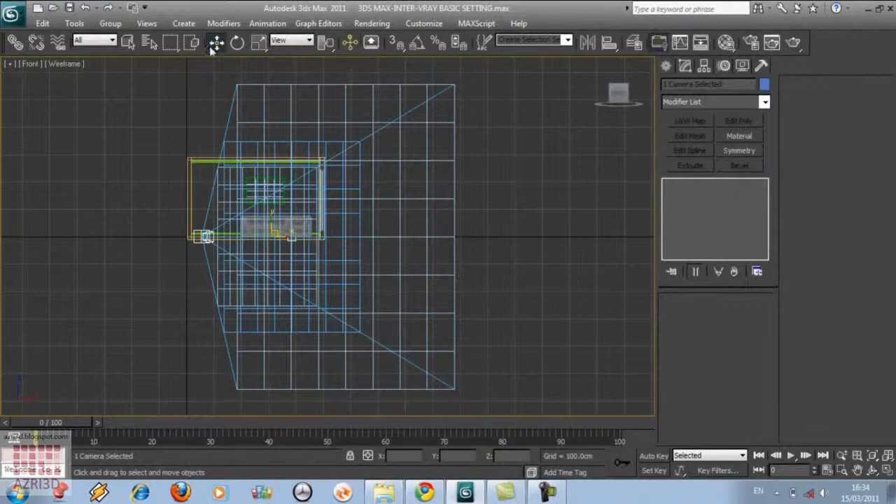
right_click(216, 43)
double_click(756, 122)
type("100")
key("Return")
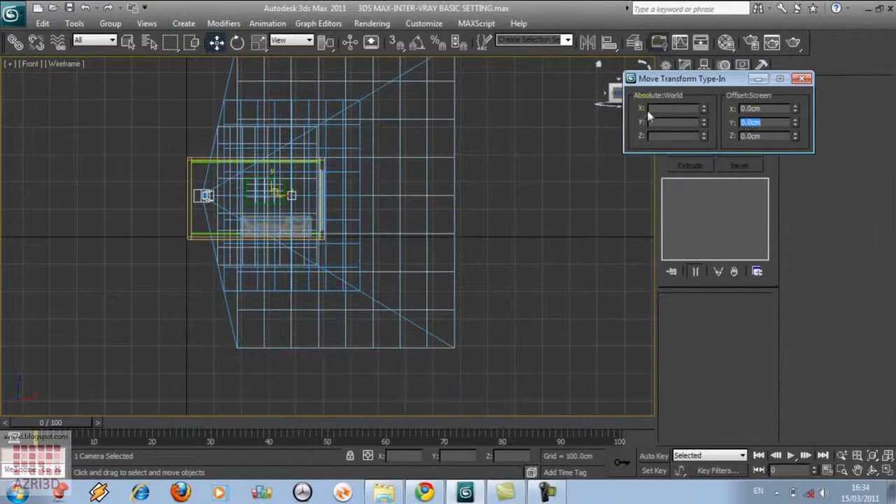
left_click(802, 79)
left_click(515, 164)
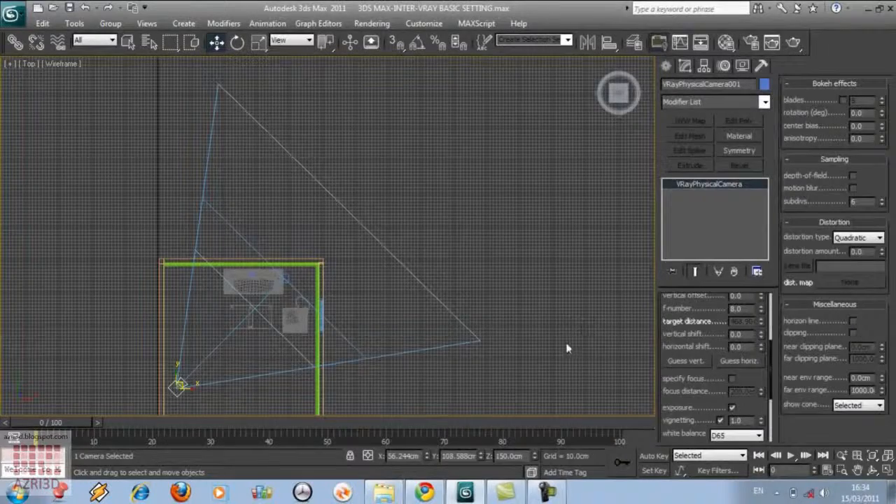
- Set the V-Ray physical camera's f-number to 4
middle_click_drag(549, 352, 599, 274)
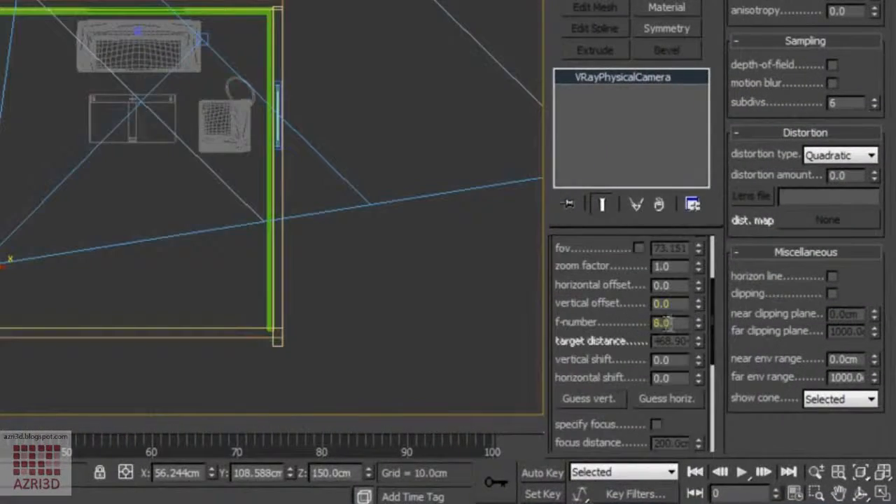
double_click(669, 323)
type("4")
key("Return")
- Turn off the physical camera's vignetting and set its white balance to Daylight
scroll(584, 420, "down", 3)
left_click(639, 401)
scroll(584, 423, "down", 2)
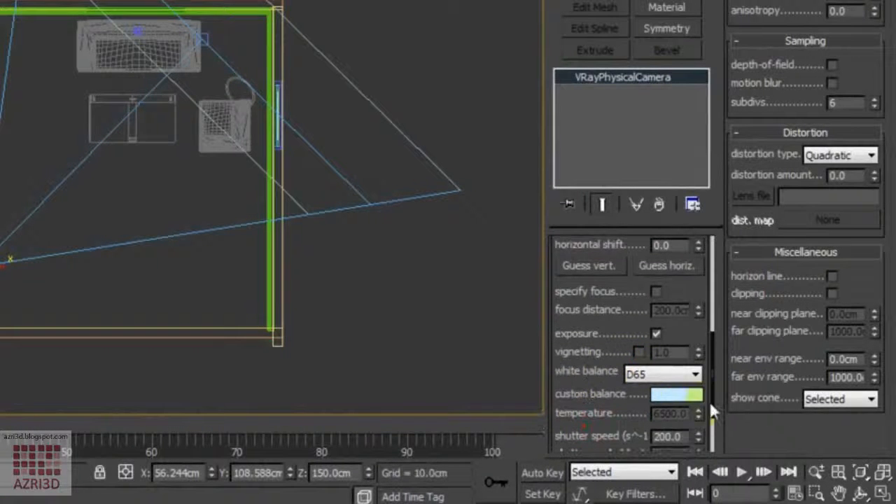
left_click(671, 376)
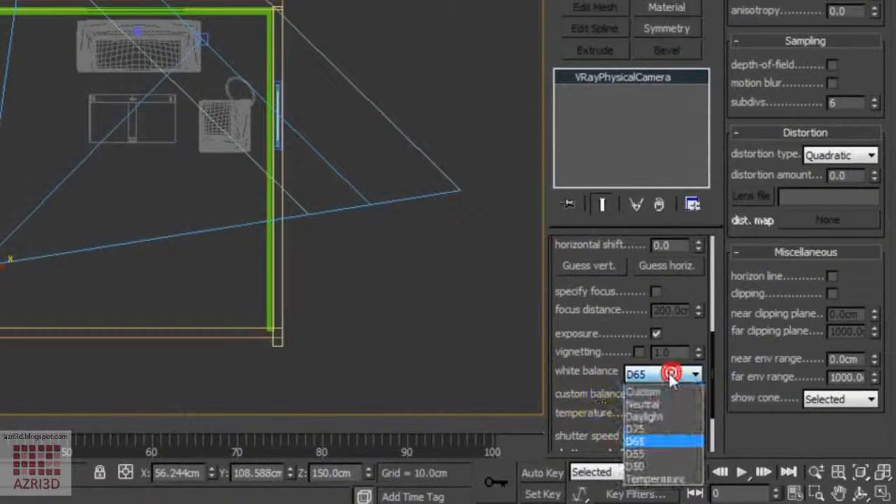
left_click(658, 416)
- Set the physical camera's shutter speed to 50 and its film speed (ISO) to 400
scroll(579, 392, "down", 1)
scroll(580, 392, "down", 3)
double_click(668, 367)
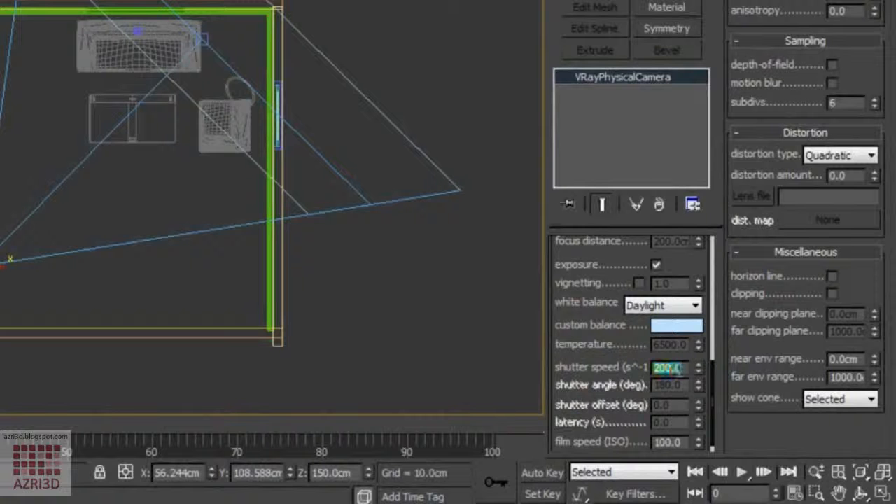
type("50")
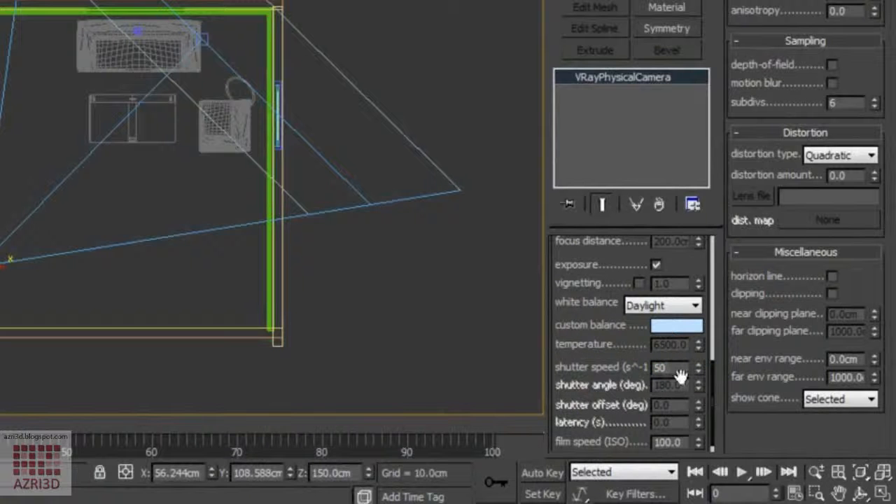
scroll(593, 350, "down", 1)
double_click(676, 432)
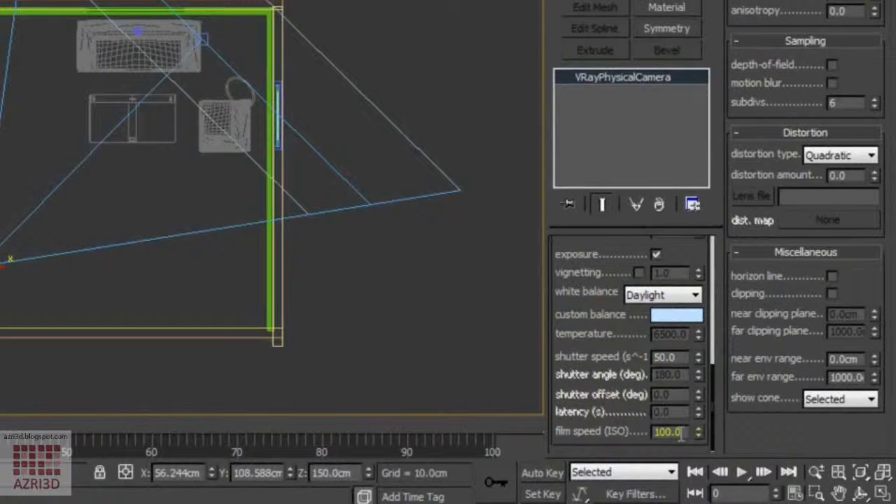
type("400")
key("Return")
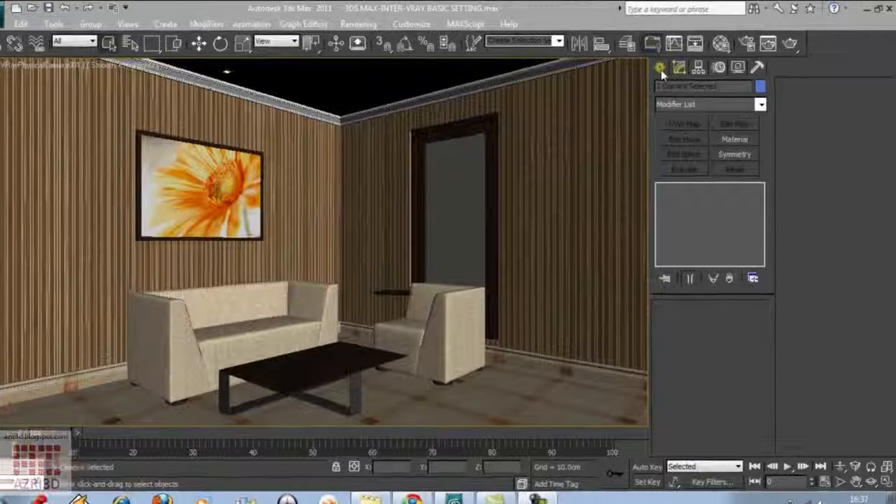
- Create a V-Ray plane light over the glass opening in the right view, snapped to its corners, with half-length 35 cm and half-width 97 cm
left_click(665, 65)
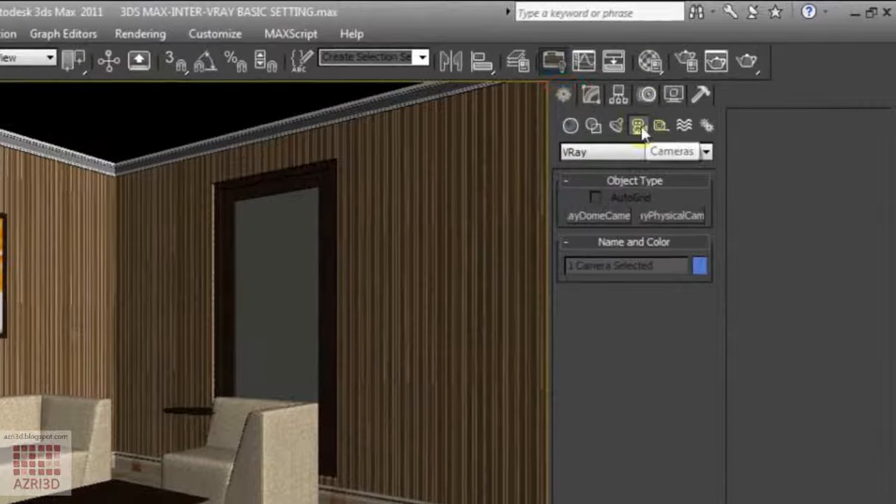
left_click(616, 127)
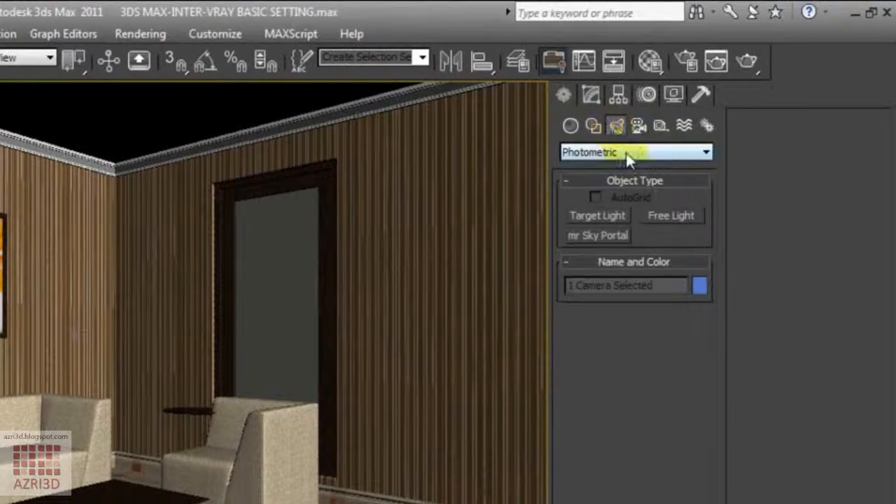
left_click(628, 155)
left_click(575, 198)
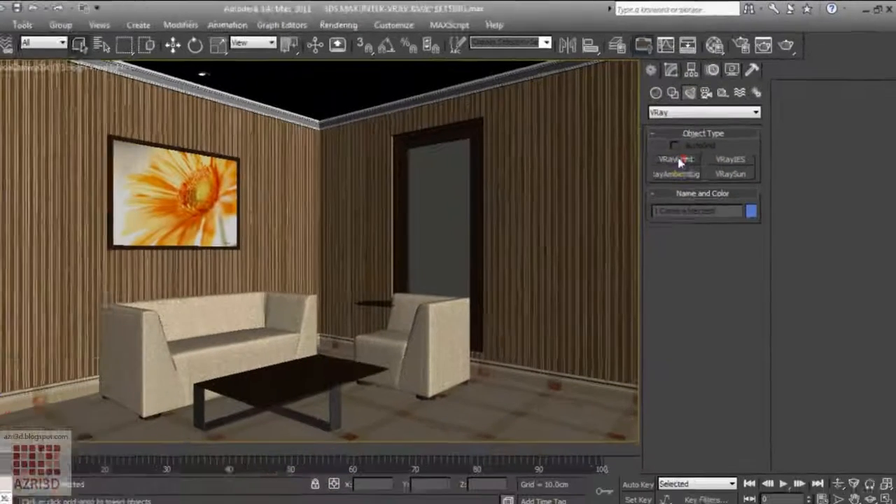
left_click(597, 216)
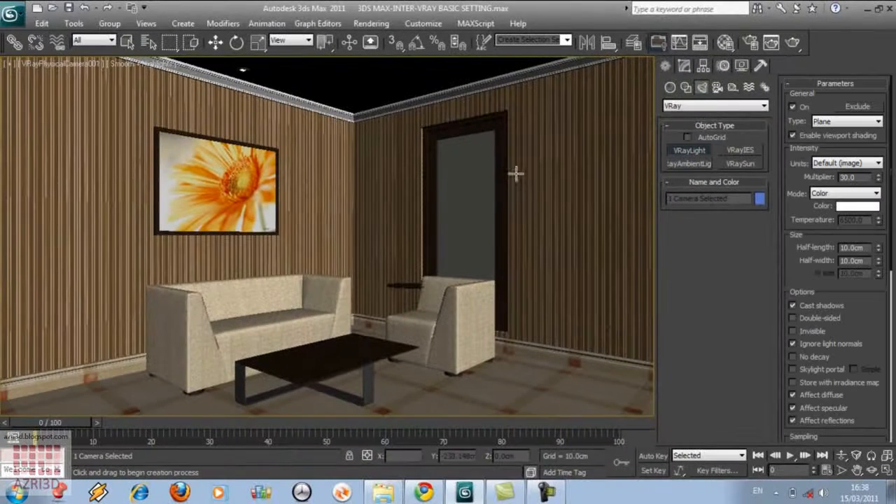
key("v")
key("r")
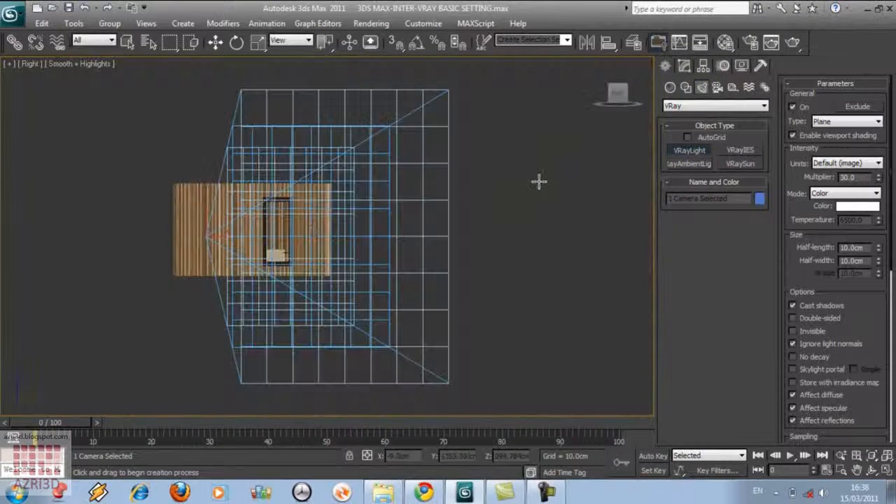
key("F3")
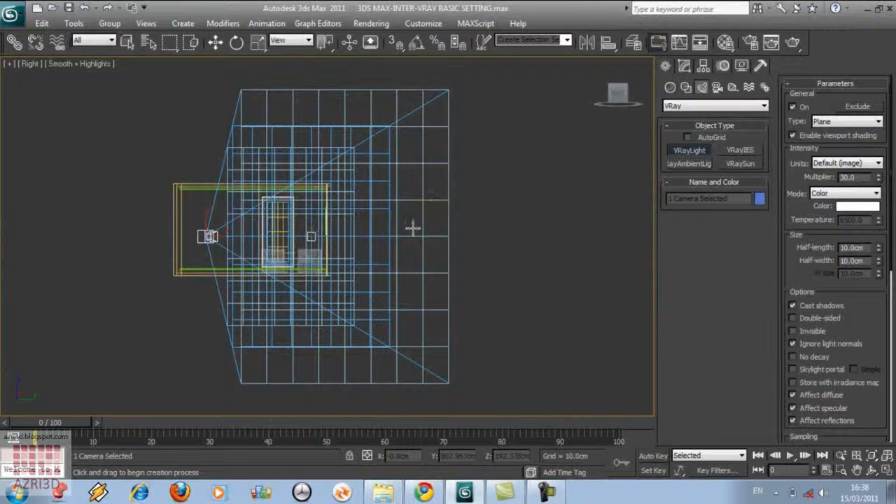
right_click(91, 117)
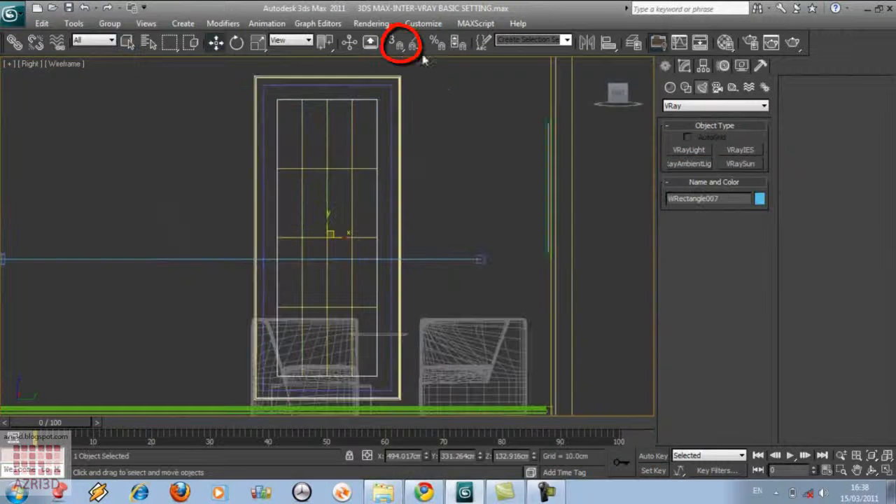
key("s")
left_click(689, 150)
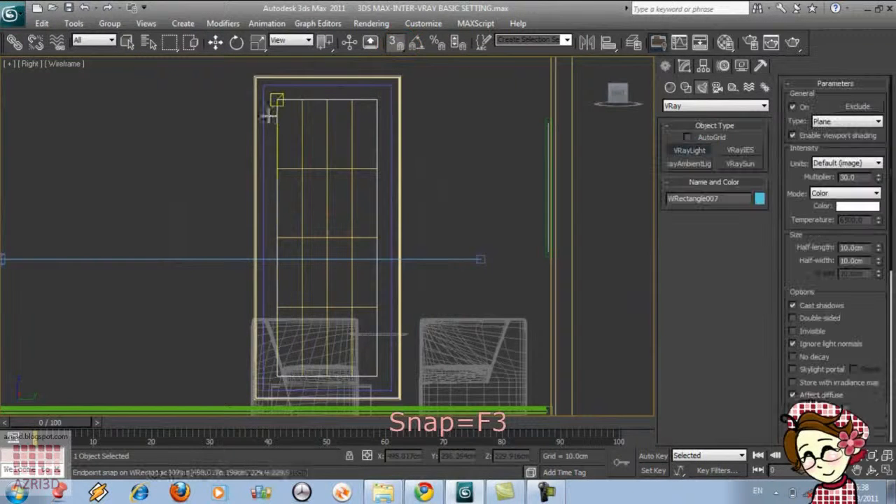
left_click_drag(276, 114, 378, 378)
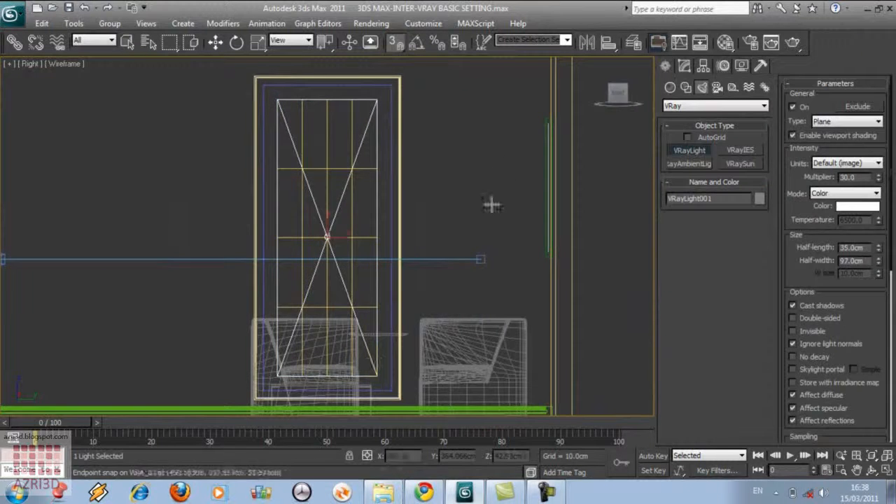
- Move the plane light slightly inward to about X 495.4 cm in the top view, and show the camera view shaded
right_click(483, 170)
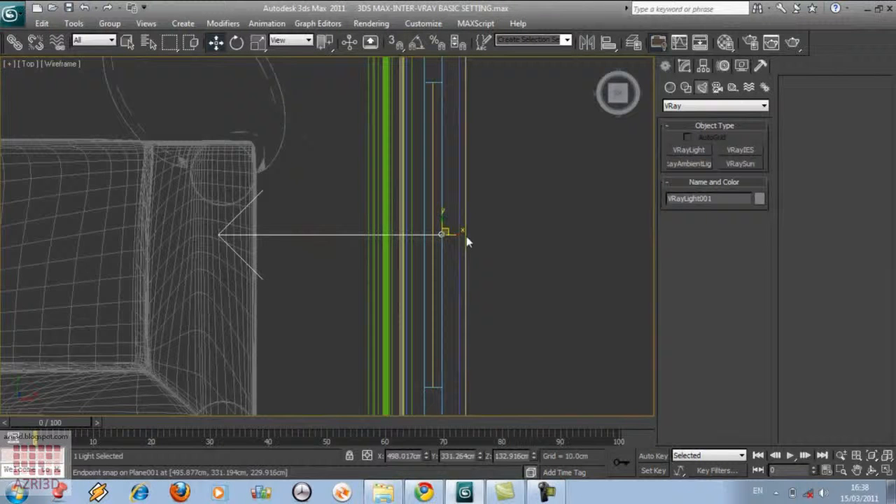
left_click_drag(457, 234, 441, 233)
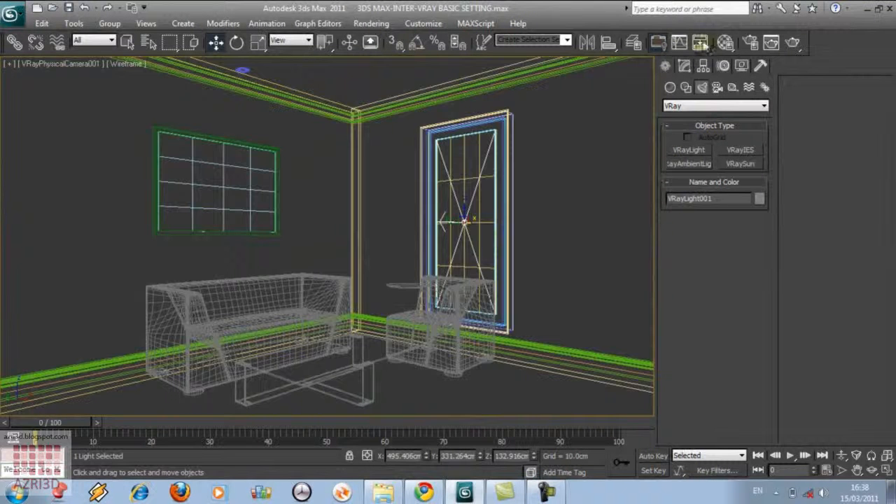
key("F3")
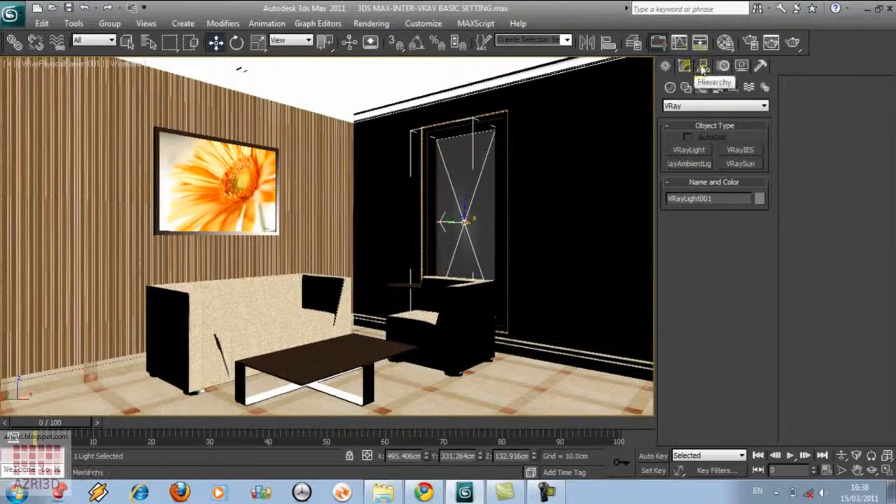
- Adjust the plane light's options, turning off its effect on reflections
left_click(684, 66)
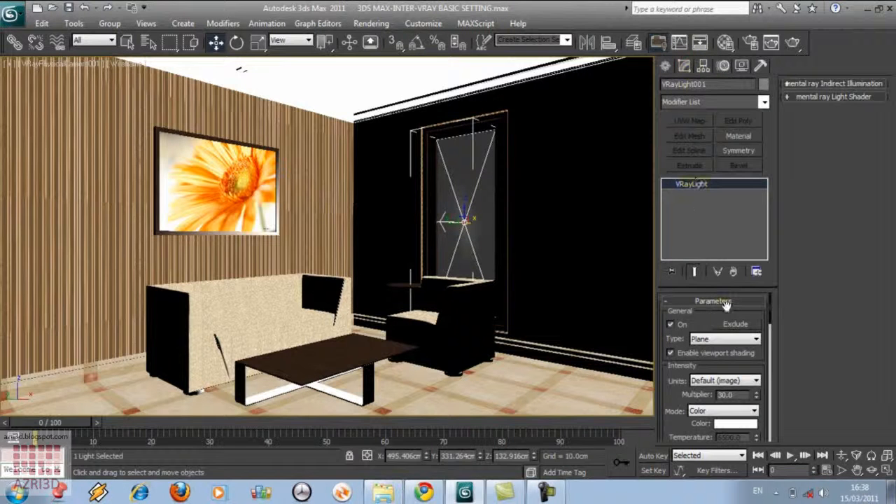
left_click_drag(674, 383, 667, 337)
scroll(690, 375, "down", 4)
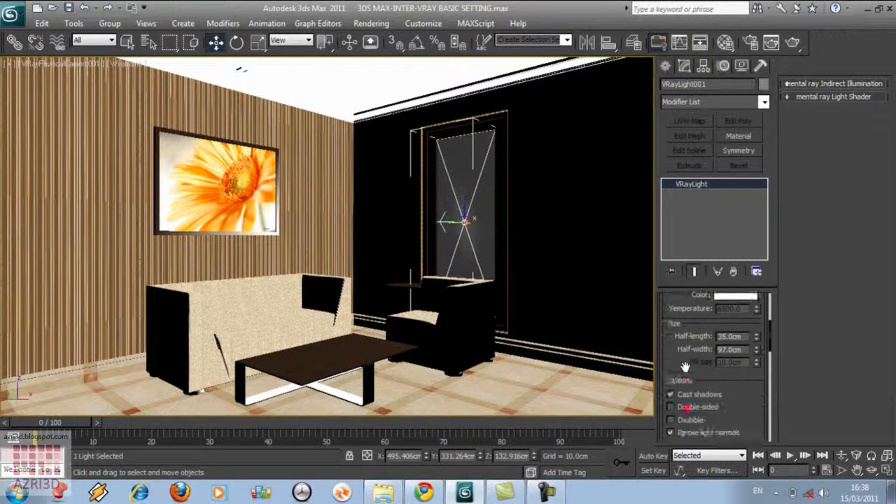
left_click(690, 375)
left_click_drag(734, 372, 754, 300)
left_click(722, 390)
left_click_drag(748, 379, 755, 324)
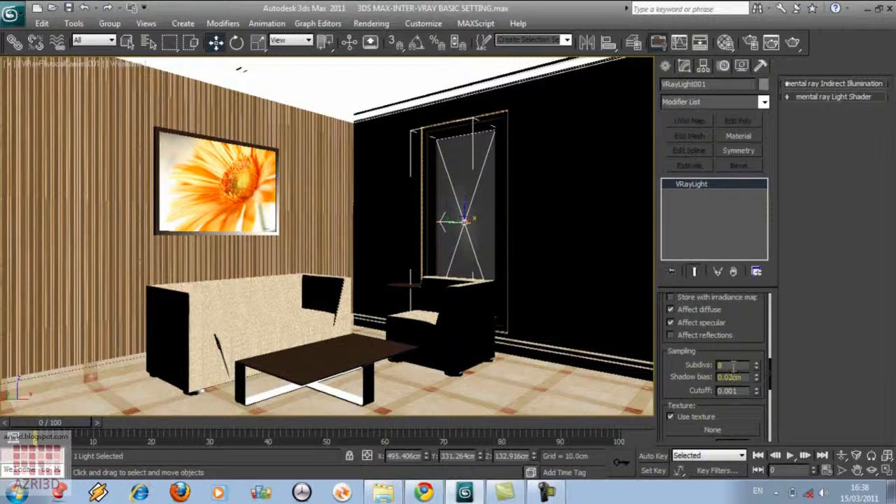
- Set the plane light's sampling subdivisions to 8 and render the scene
left_click_drag(748, 365, 711, 362)
left_click_drag(736, 364, 703, 364)
type("8")
key("shift+q")
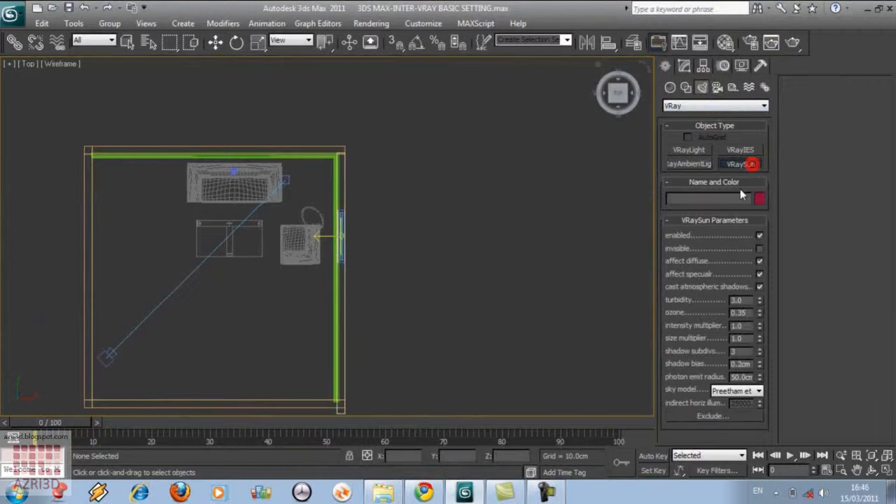
- Create a V-Ray sun in the top view, aimed from outside the glass opening to behind the sofa, with a VRaySky environment map
left_click_drag(450, 320, 261, 135)
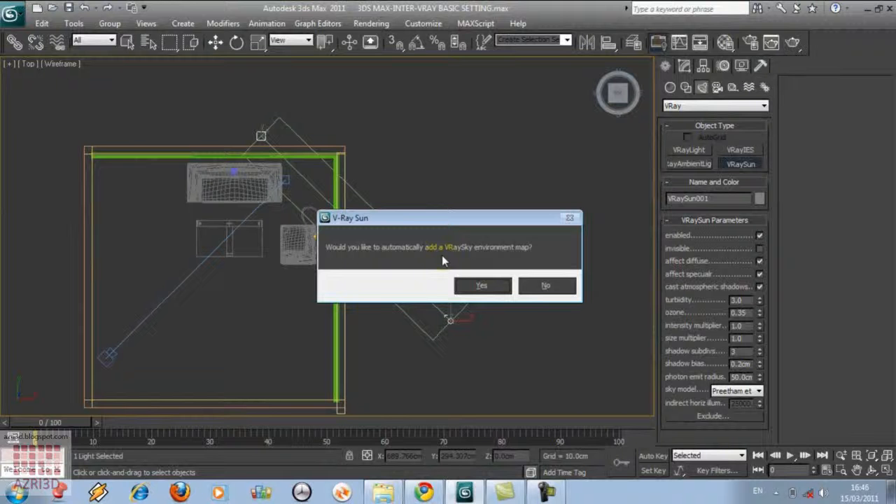
left_click(482, 285)
key("w")
- Raise the V-Ray sun to about Z 203 cm in the front view, check it from above, and return to the camera view
key("f")
right_click(493, 306)
left_click(495, 293)
scroll(494, 306, "down", 8)
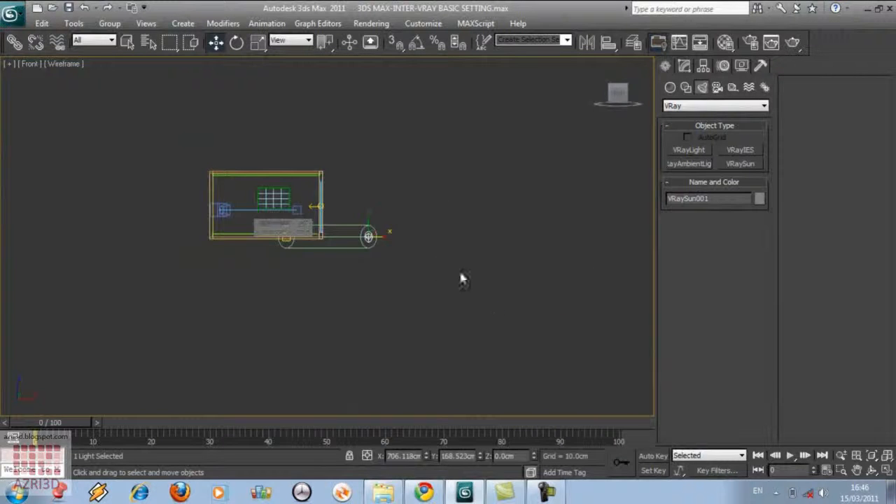
left_click_drag(369, 236, 362, 180)
key("t")
key("z")
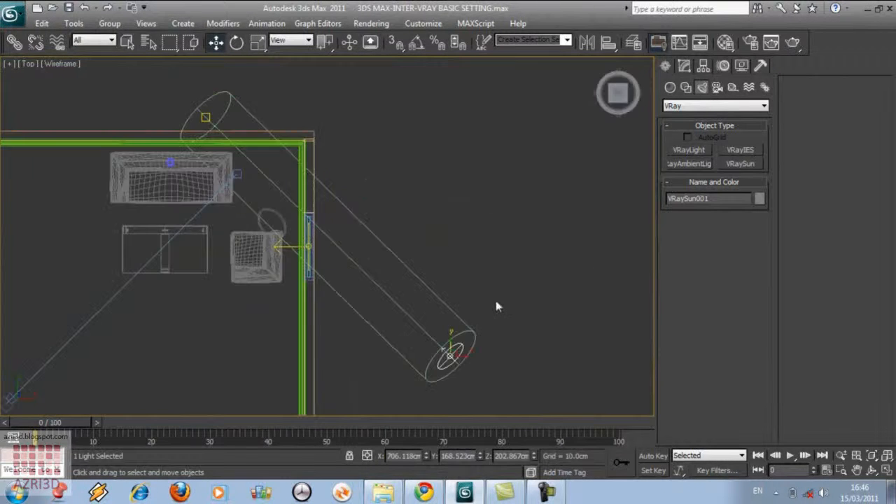
key("c")
- Make the V-Ray sun invisible and set its ozone to 1.0
left_click(685, 66)
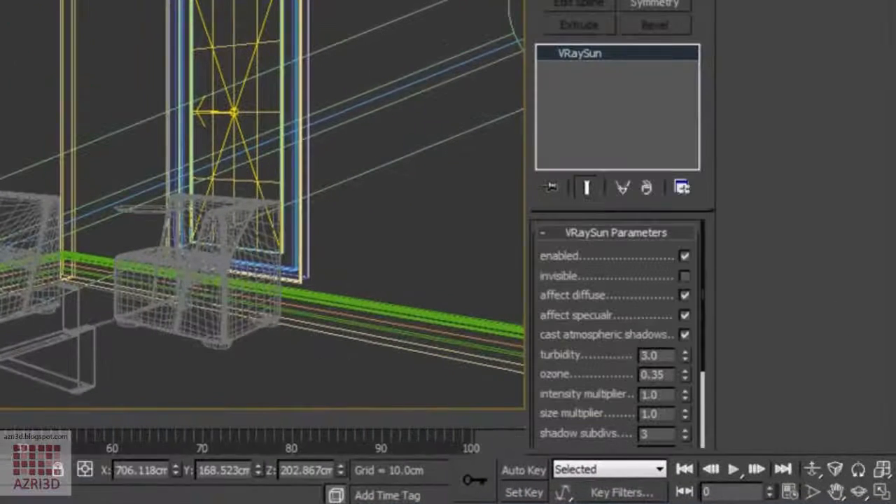
left_click(684, 276)
scroll(607, 304, "down", 1)
double_click(665, 319)
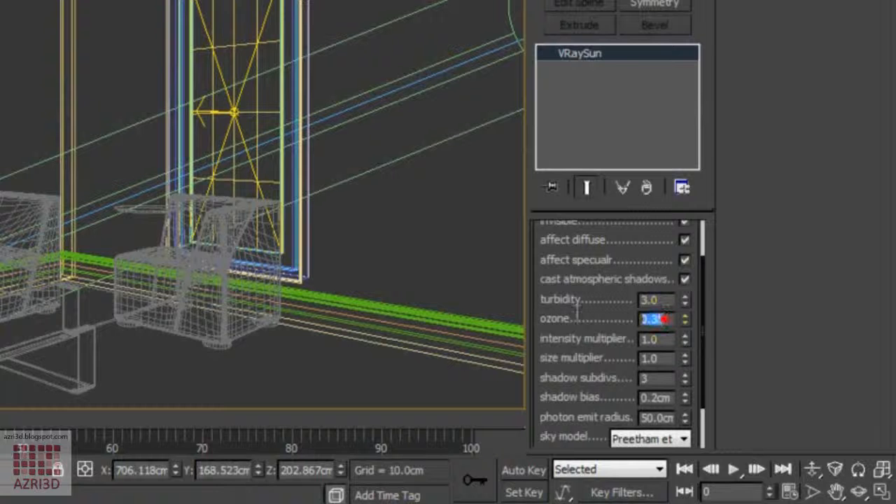
type("0")
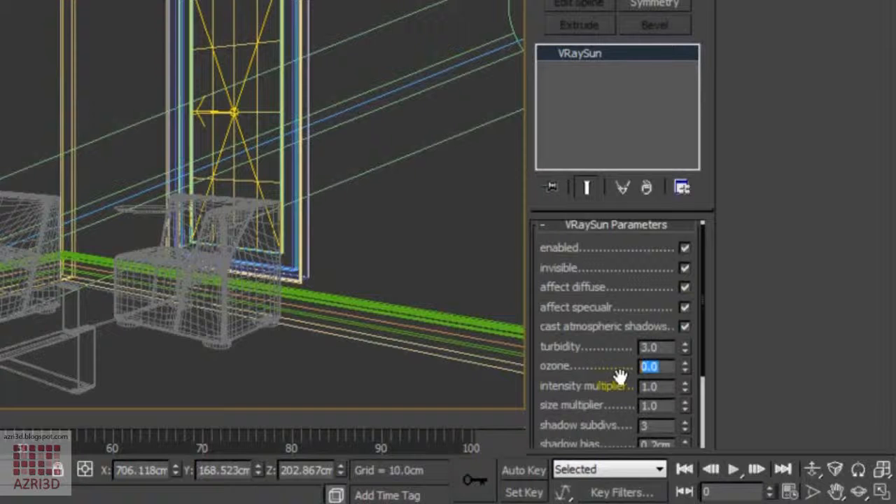
type("1")
key("Return")
scroll(580, 382, "down", 2)
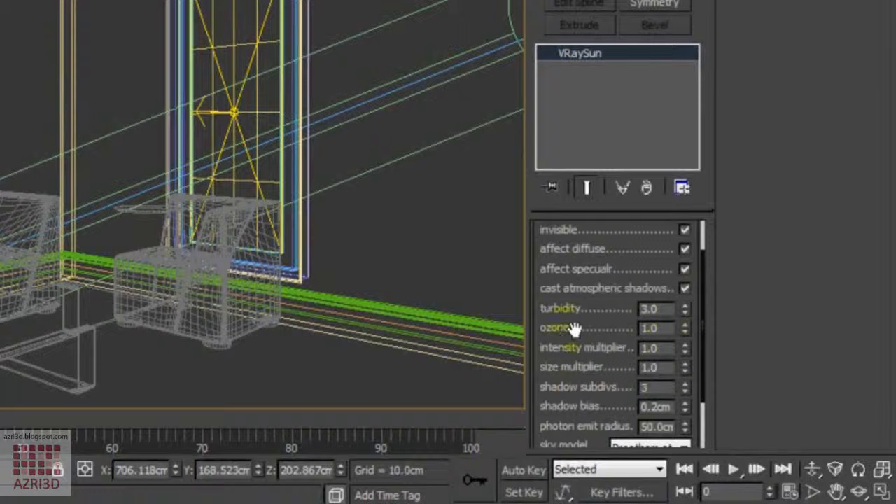
- Set the V-Ray sun's intensity multiplier to 0.085 and its shadow subdivisions to 6
left_click(670, 327)
left_click(667, 348)
type("0")
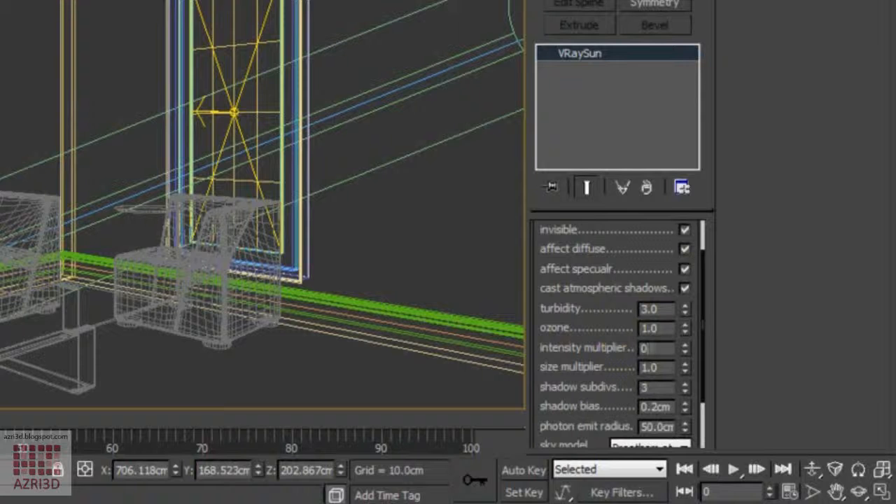
type(".085")
scroll(638, 362, "down", 2)
left_click(657, 345)
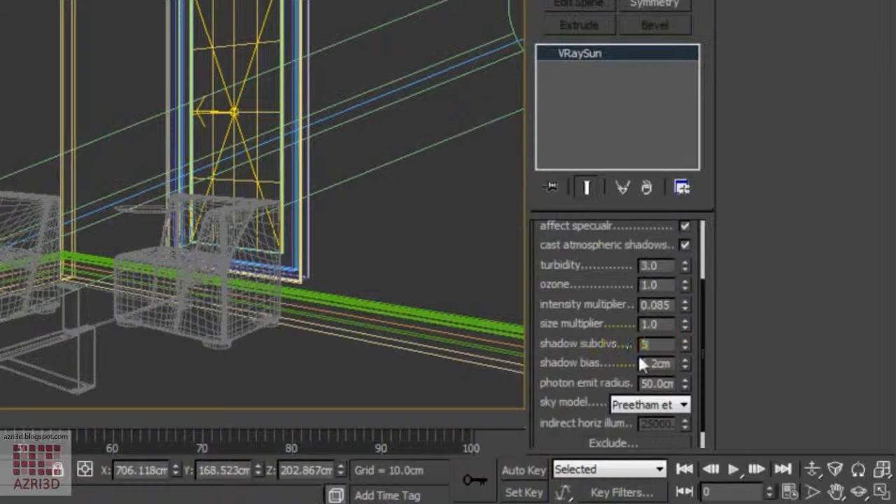
- Select the V-Ray sun in the camera view
left_click(283, 52)
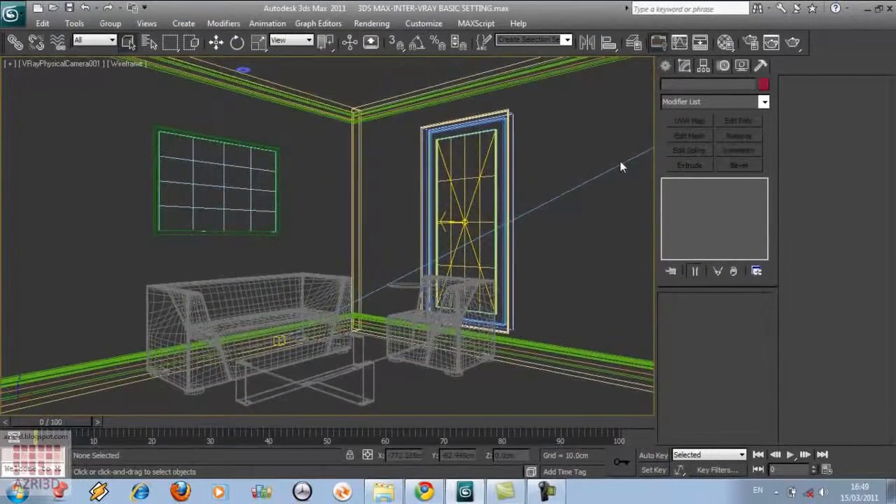
left_click(620, 161)
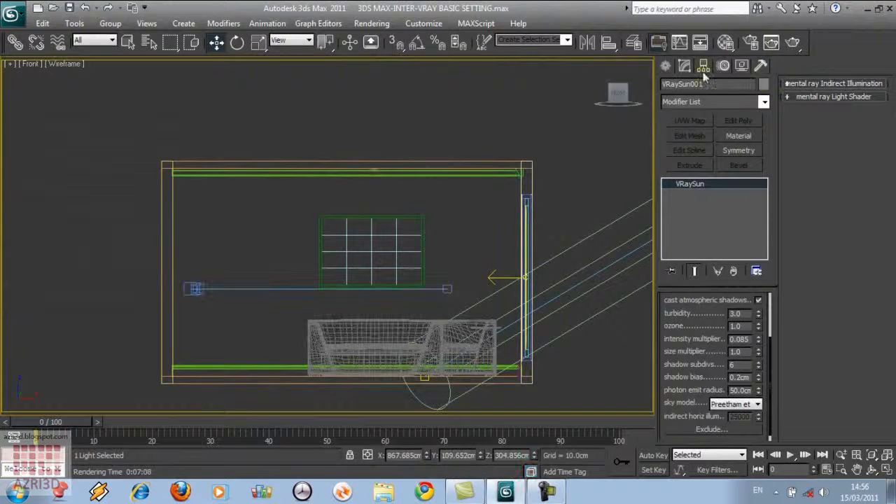
- Create a targeted VRayIES light in the front view, placed at about Z 250 cm below the ceiling and aimed straight down near the floor
left_click(667, 66)
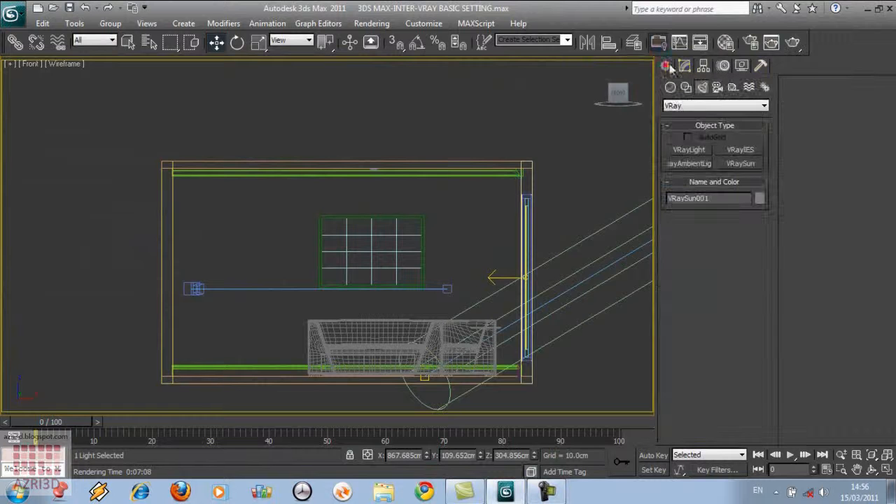
left_click(741, 150)
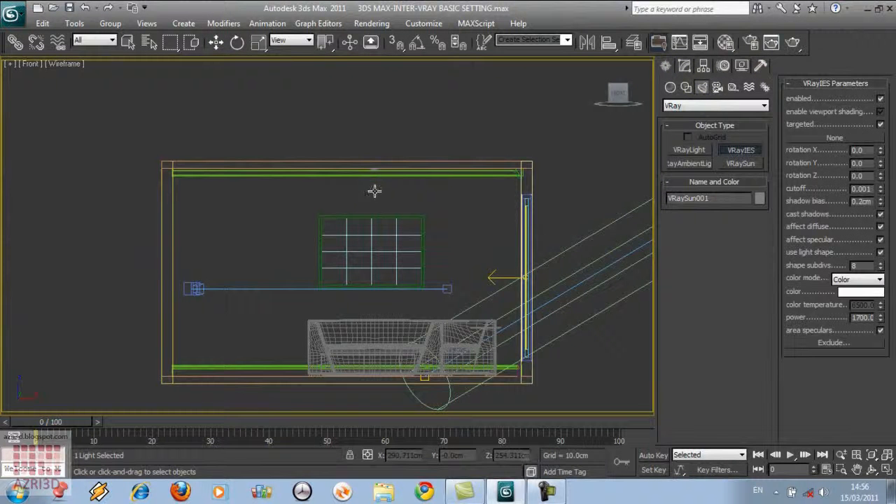
left_click_drag(374, 191, 374, 237)
left_click_drag(373, 338, 374, 361)
key("w")
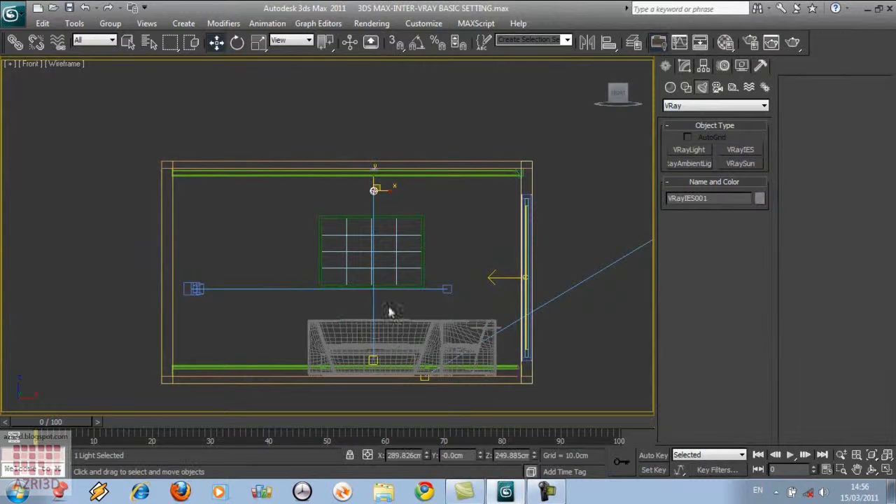
- Align the IES light and its target horizontally with the wall picture
left_click(374, 359)
left_click(374, 192, "ctrl")
left_click(610, 44)
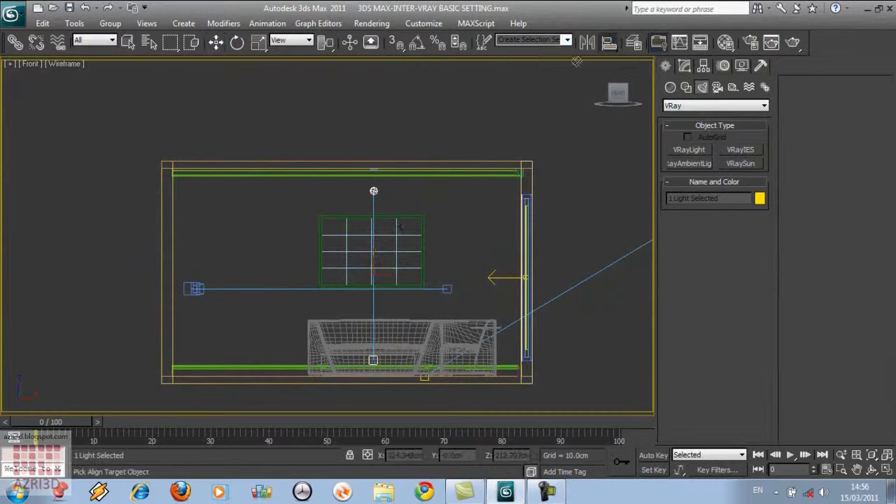
left_click(399, 218)
left_click(474, 207)
left_click(396, 205)
left_click(451, 352)
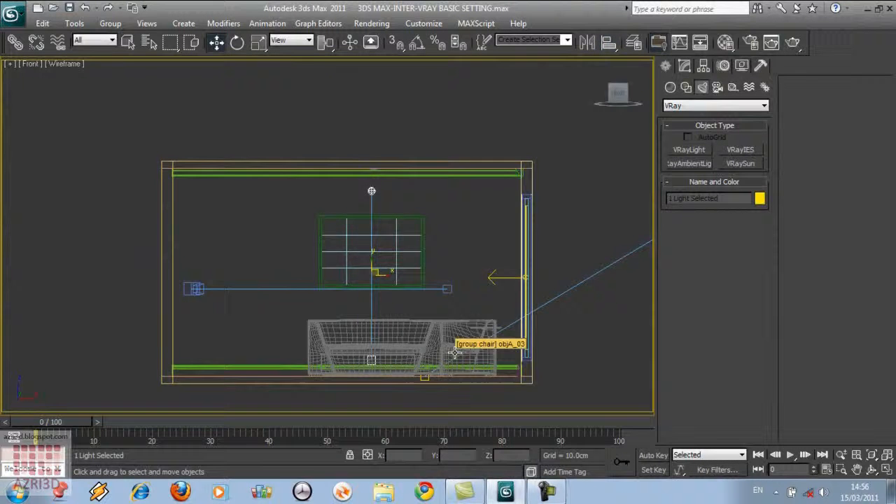
- Move only the IES light away from the picture wall to about Y 452 cm in the left view, and return to the camera view
key("l")
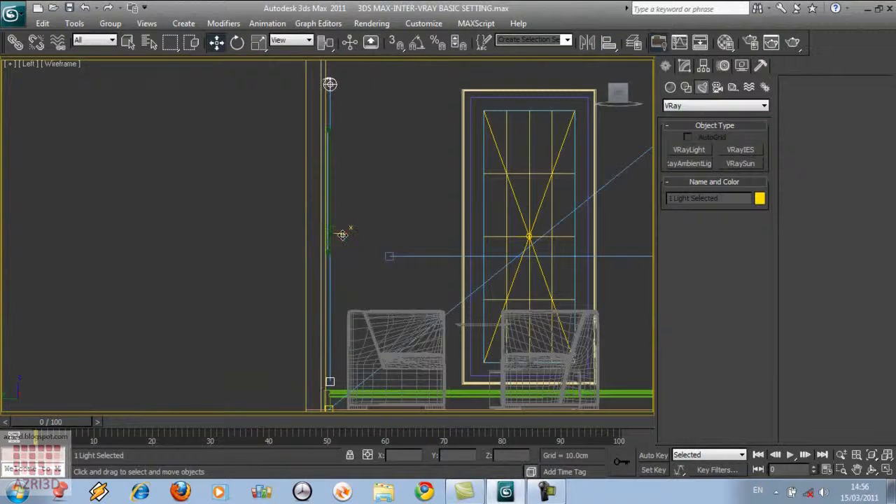
left_click_drag(330, 85, 381, 84)
middle_click_drag(425, 159, 460, 268)
left_click_drag(416, 190, 406, 190)
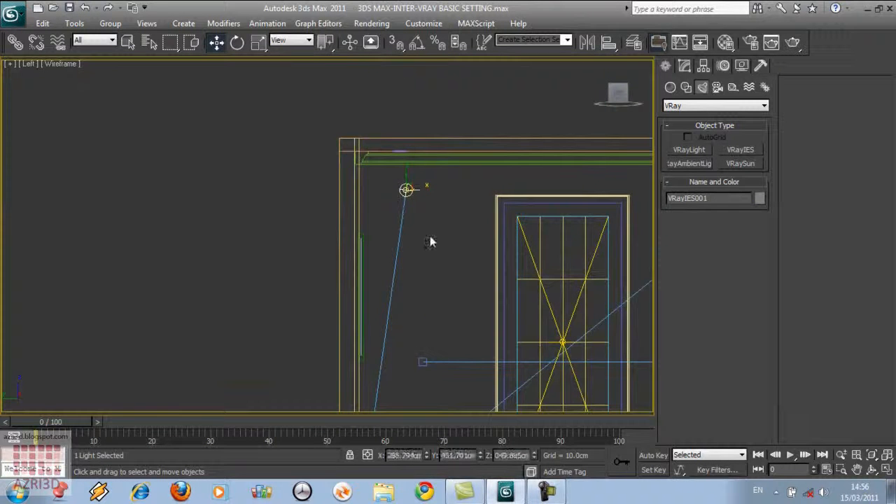
key("c")
left_click(704, 66)
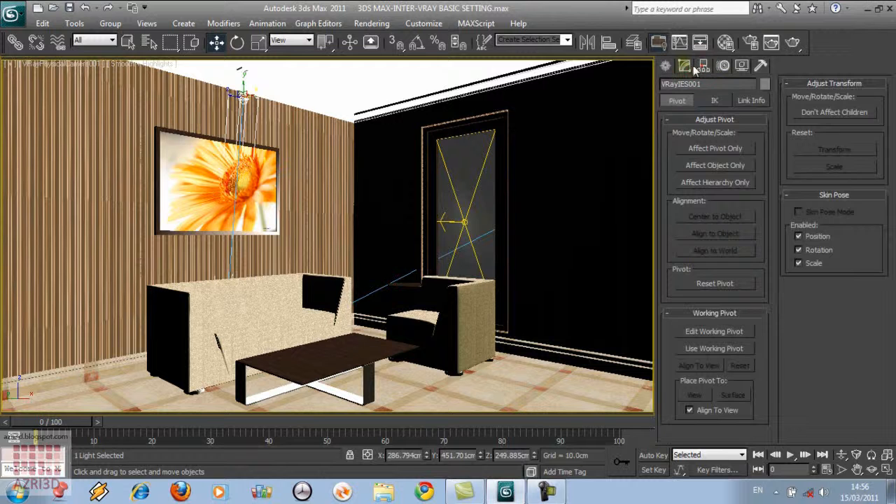
- Load the cooper.ies photometric profile into the IES light above the wall picture
left_click(685, 65)
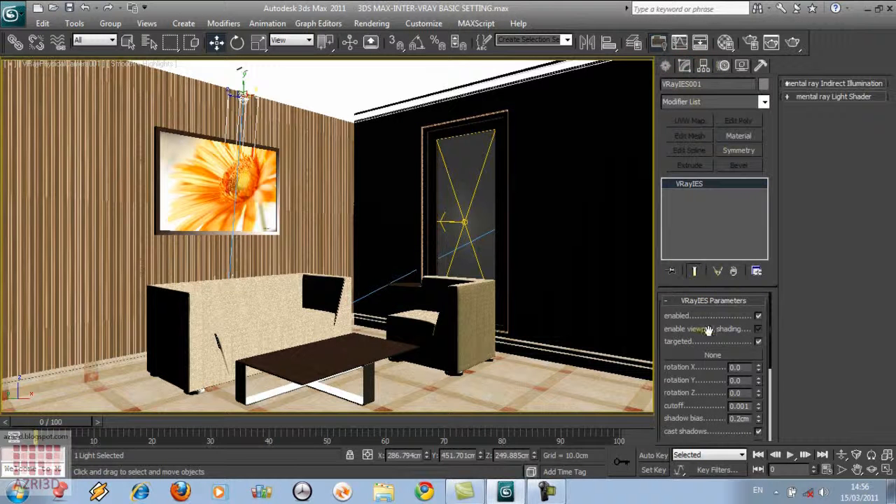
left_click_drag(709, 331, 703, 384)
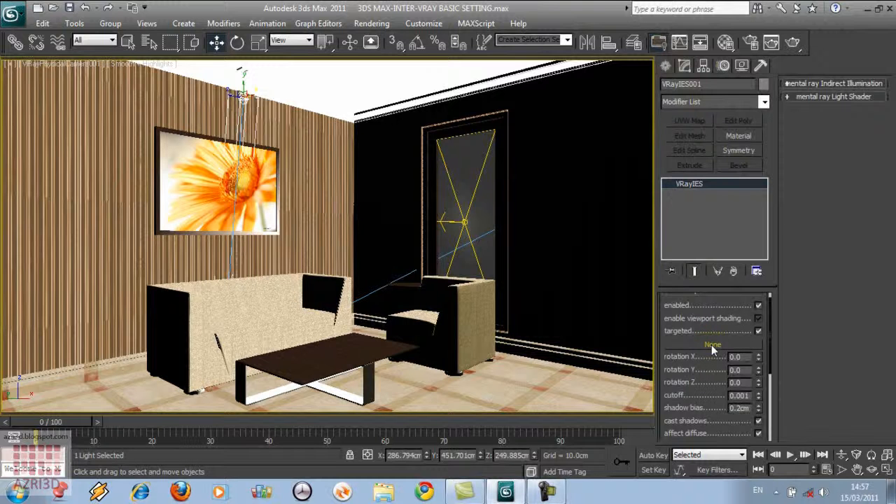
left_click(713, 344)
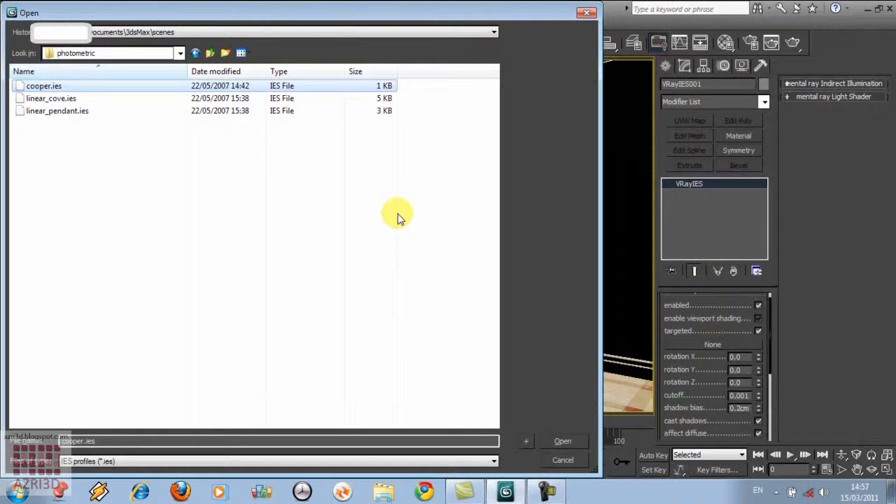
left_click(116, 167)
double_click(42, 87)
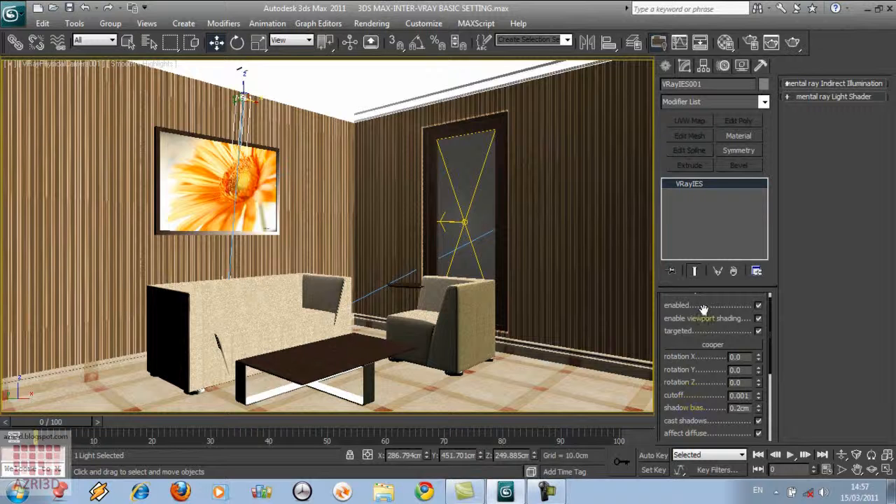
- Set the IES light's color to a warm off-white of RGB 245, 232, 220
scroll(704, 308, "down", 5)
left_click(741, 378)
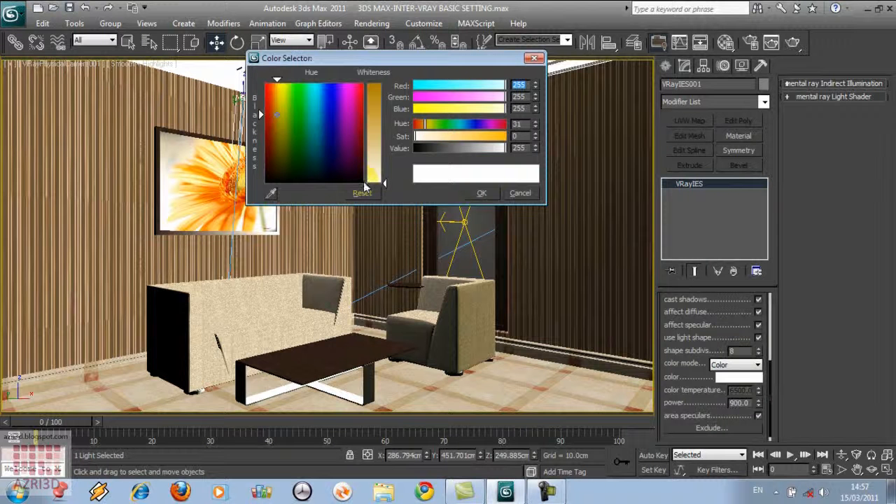
left_click(277, 122)
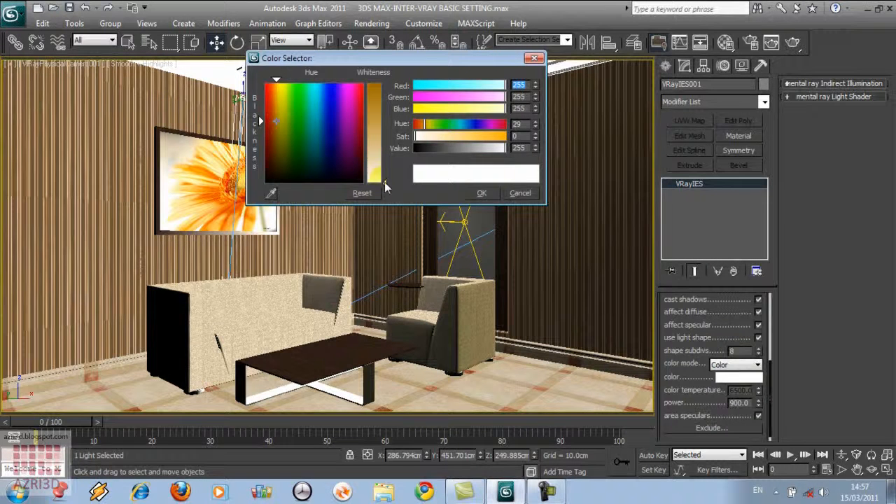
left_click_drag(387, 182, 387, 172)
mouse_move(500, 98)
left_mouse_down()
mouse_move(493, 111)
mouse_move(498, 97)
left_mouse_up()
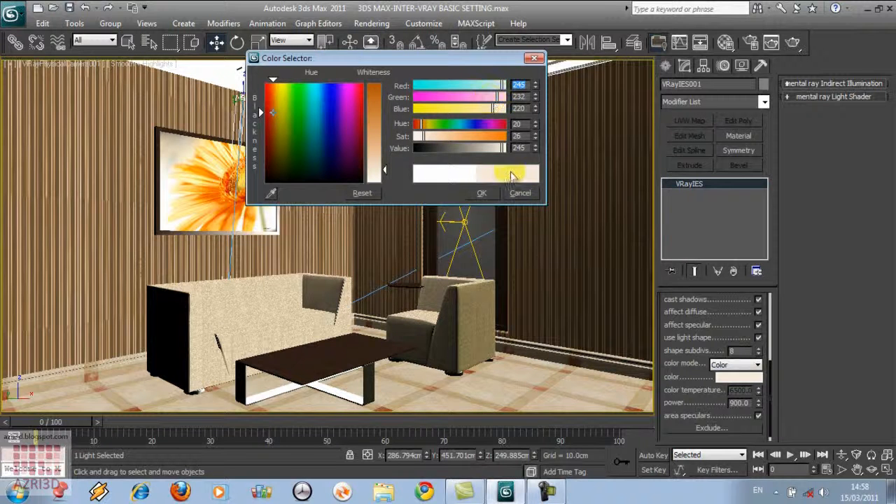
left_click(481, 193)
- Set the IES light's power to 3500
double_click(662, 385)
type("3500")
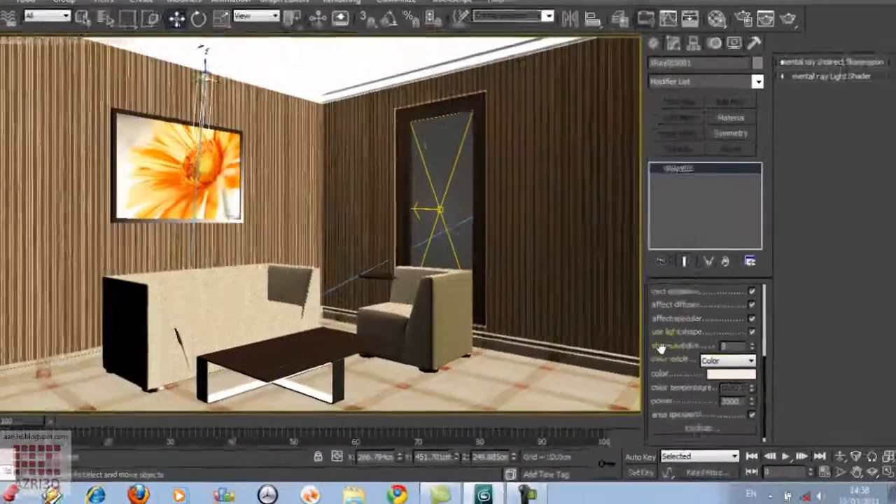
key("Return")
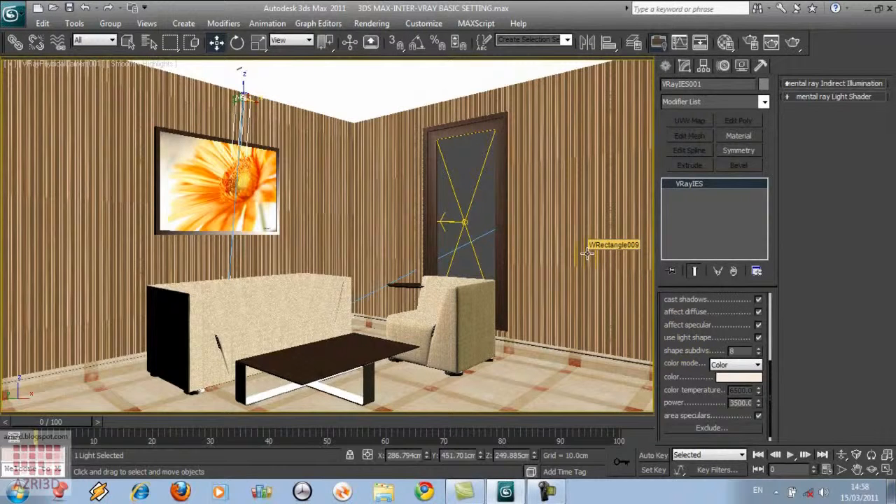
- Render the physical camera view and close the rendered image and V-Ray messages windows
key("shift+q")
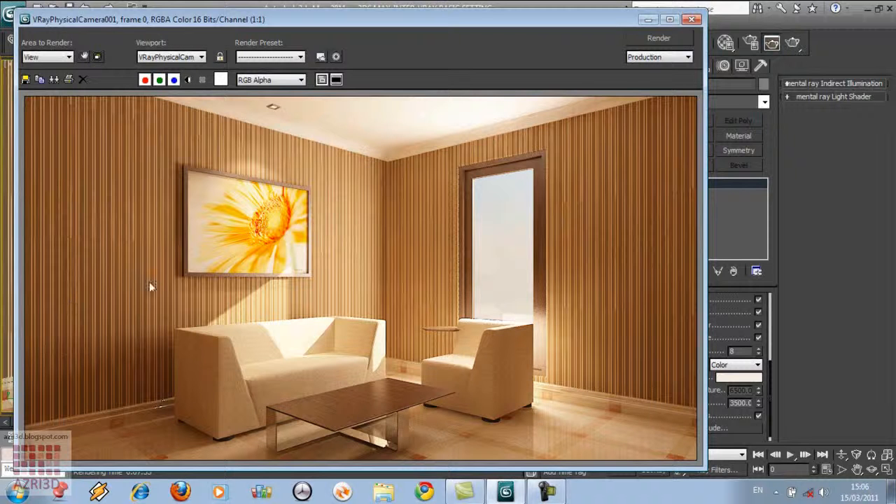
left_click(693, 20)
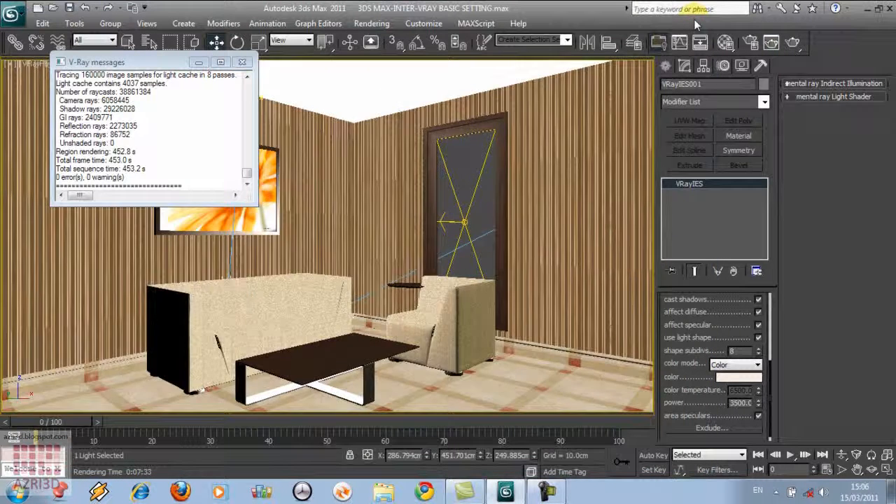
key("t")
left_click(665, 65)
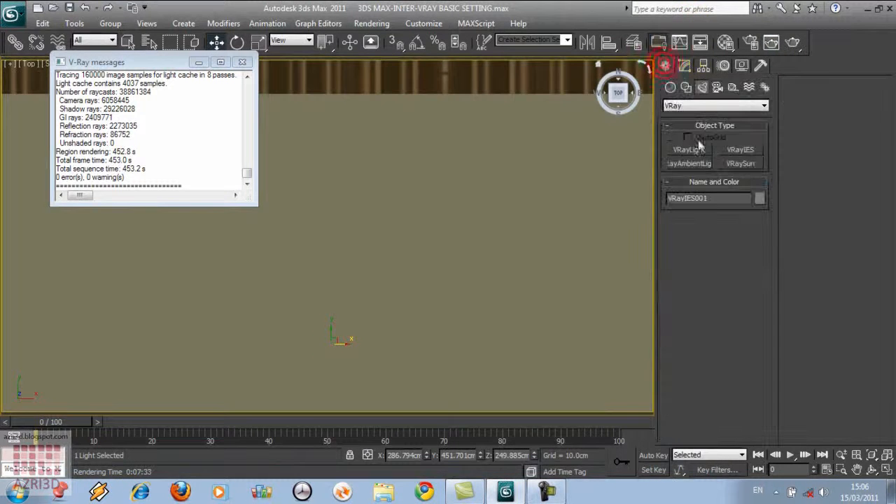
left_click(243, 62)
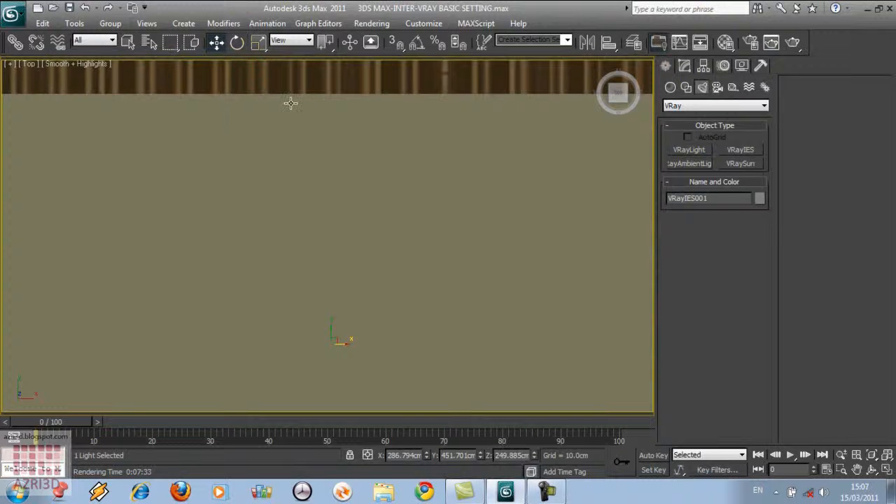
- Create a VRayAmbientLight with color RGB 201, 201, 201 inside the room near the camera in a wireframe top view
key("F3")
left_click(441, 165)
scroll(462, 154, "down", 8)
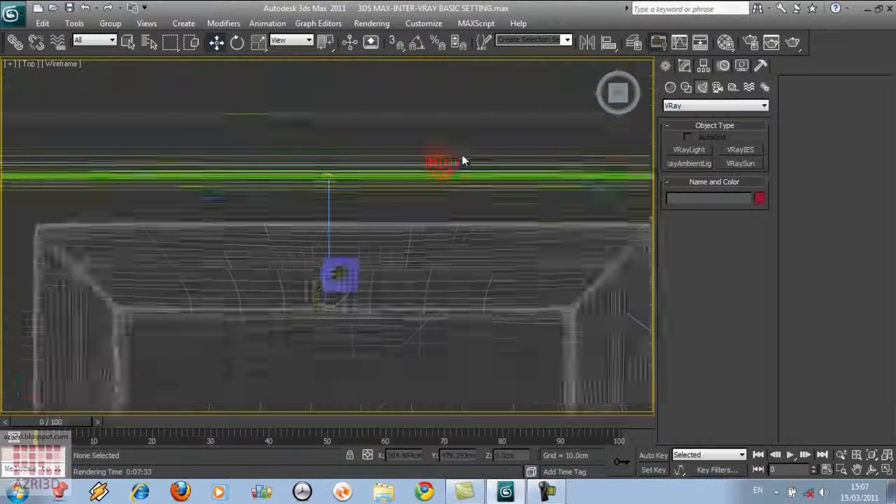
middle_click_drag(434, 302, 552, 96)
scroll(566, 157, "down", 4)
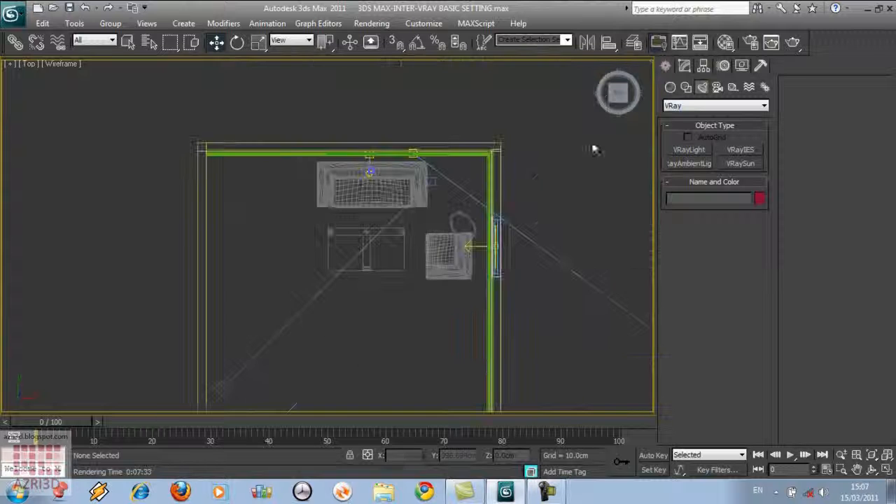
left_click(692, 163)
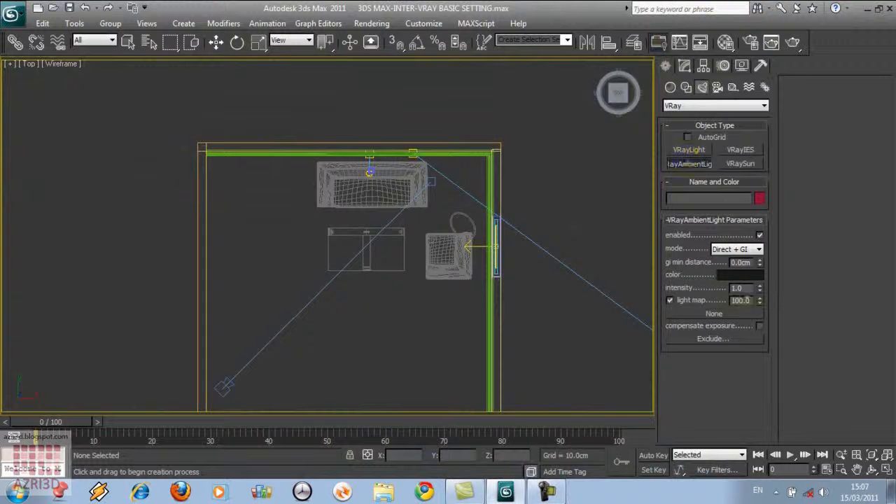
left_click(749, 274)
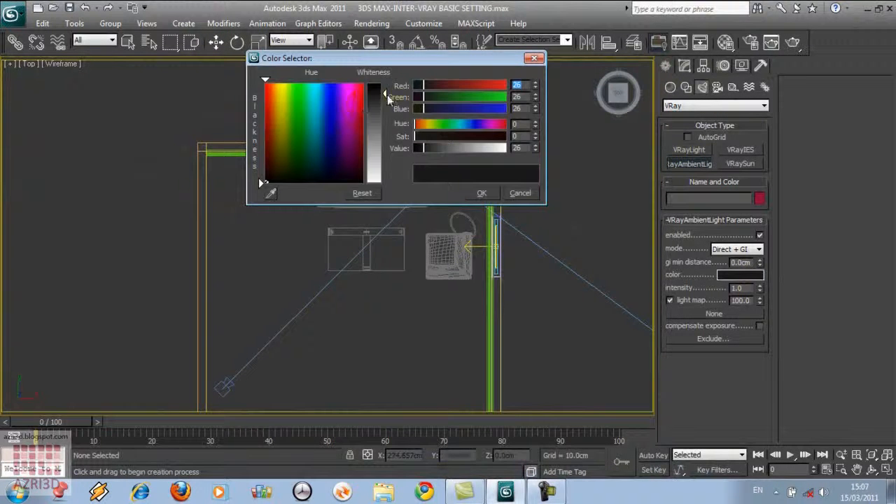
left_click_drag(384, 93, 384, 162)
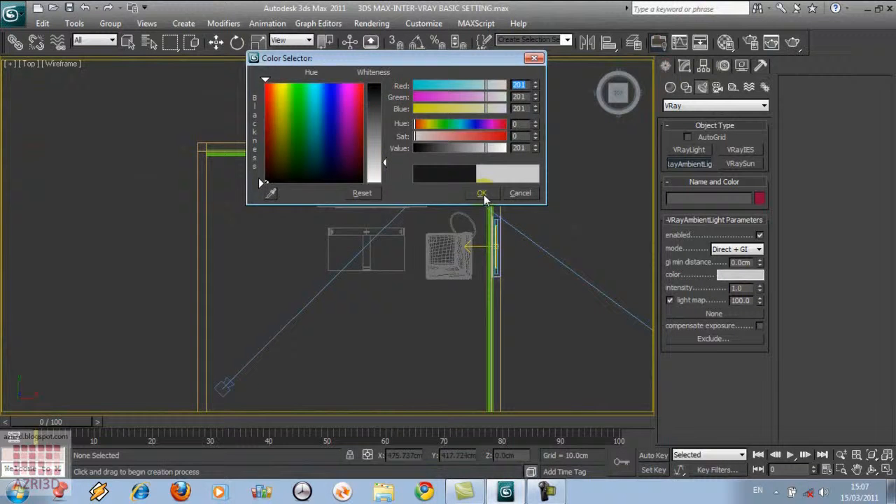
left_click(482, 194)
left_click(259, 329)
- Raise the ambient light to about Z 212 cm in the front view and return to the top view
key("w")
key("f")
left_click_drag(334, 230, 326, 140)
key("t")
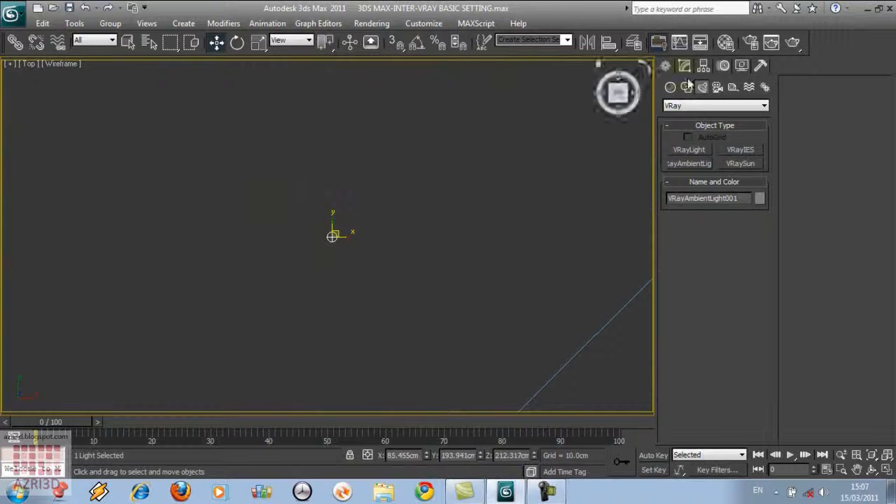
- Fit the whole scene in the top view, reselect the ambient light and open its intensity and color parameters
left_click(564, 157)
key("z")
left_click(686, 68)
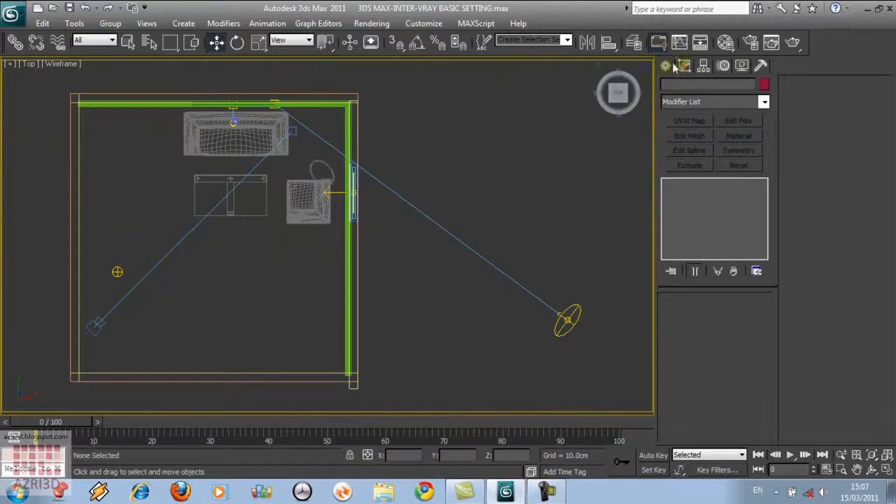
left_click(666, 66)
left_click(686, 66)
left_click(117, 272)
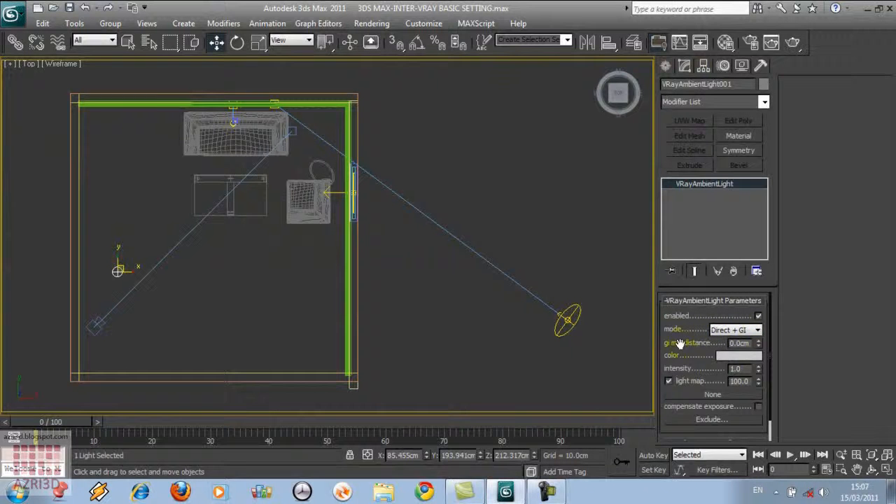
scroll(677, 300, "down", 1)
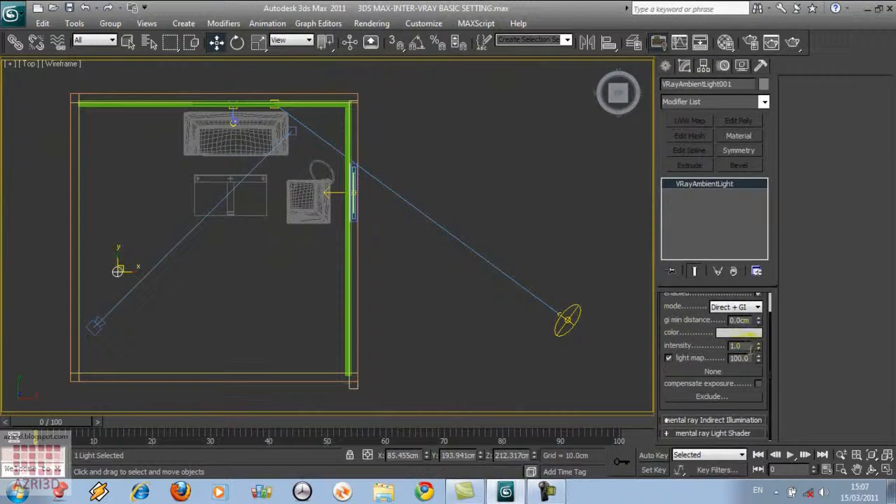